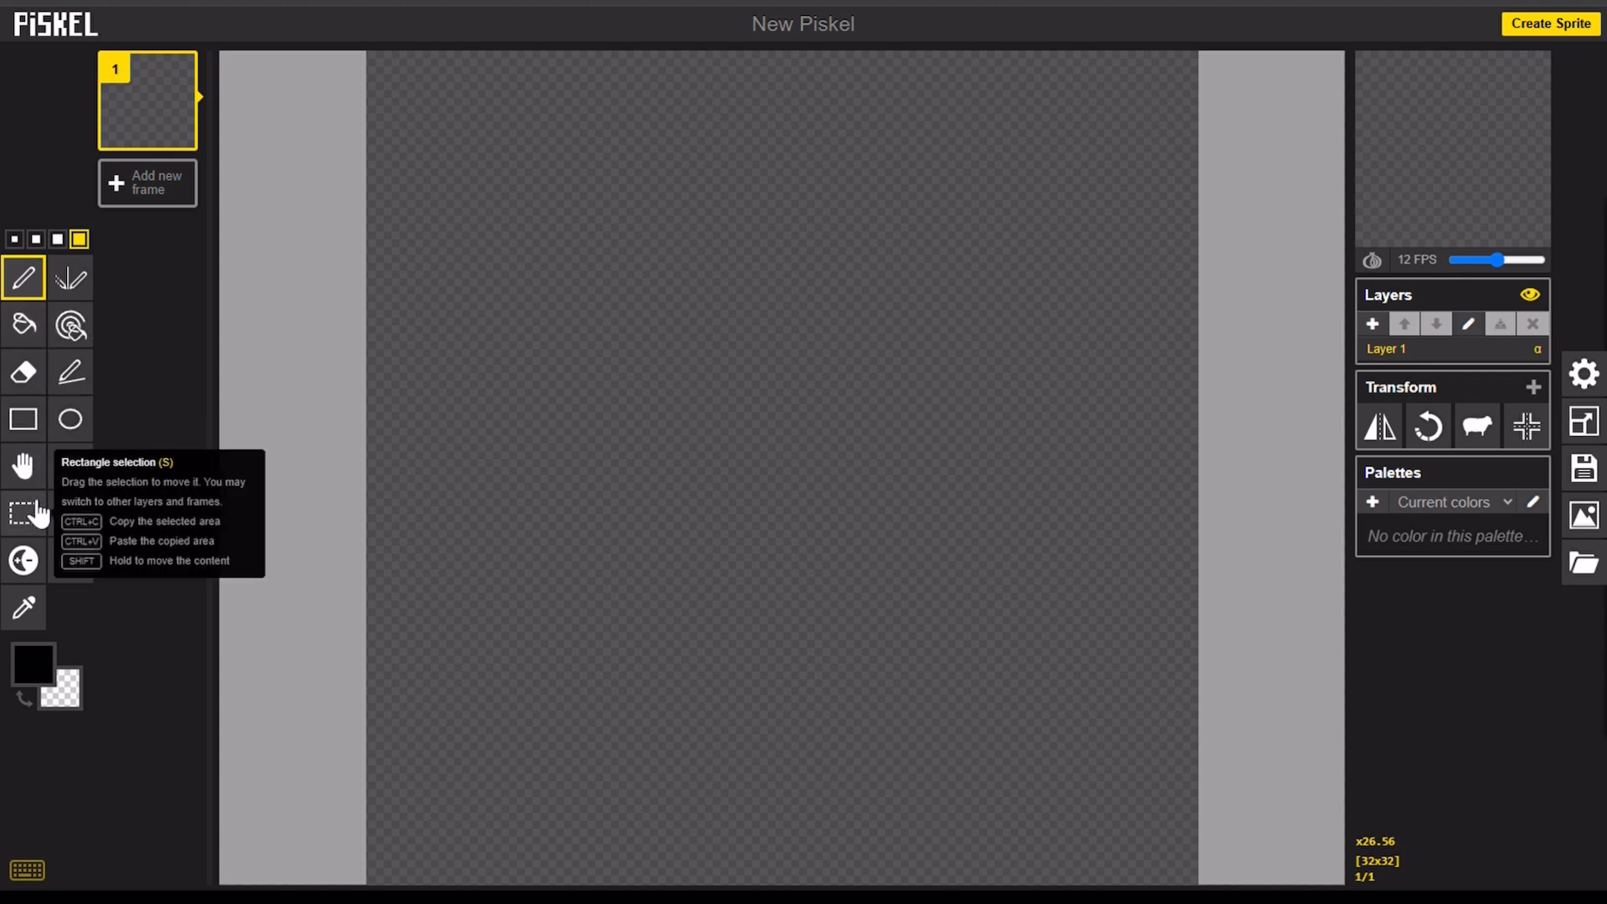
{"action": "left_click", "coordinate": [48, 670]}
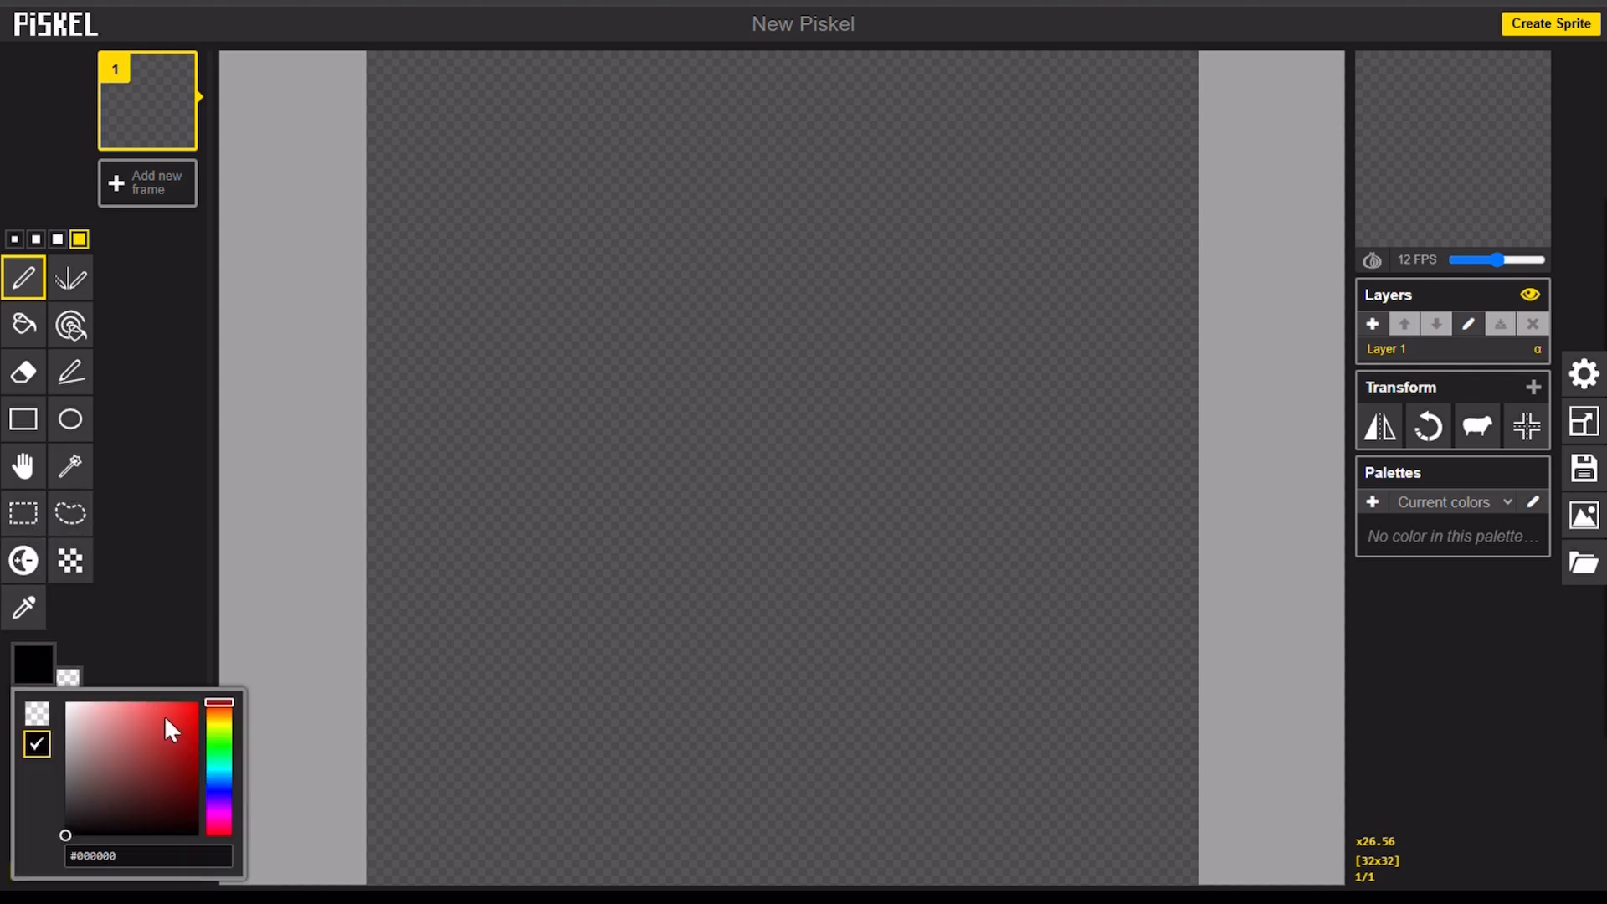
{"action": "left_click_drag", "start_coordinate": [220, 730], "coordinate": [219, 694]}
{"action": "left_click", "coordinate": [127, 274]}
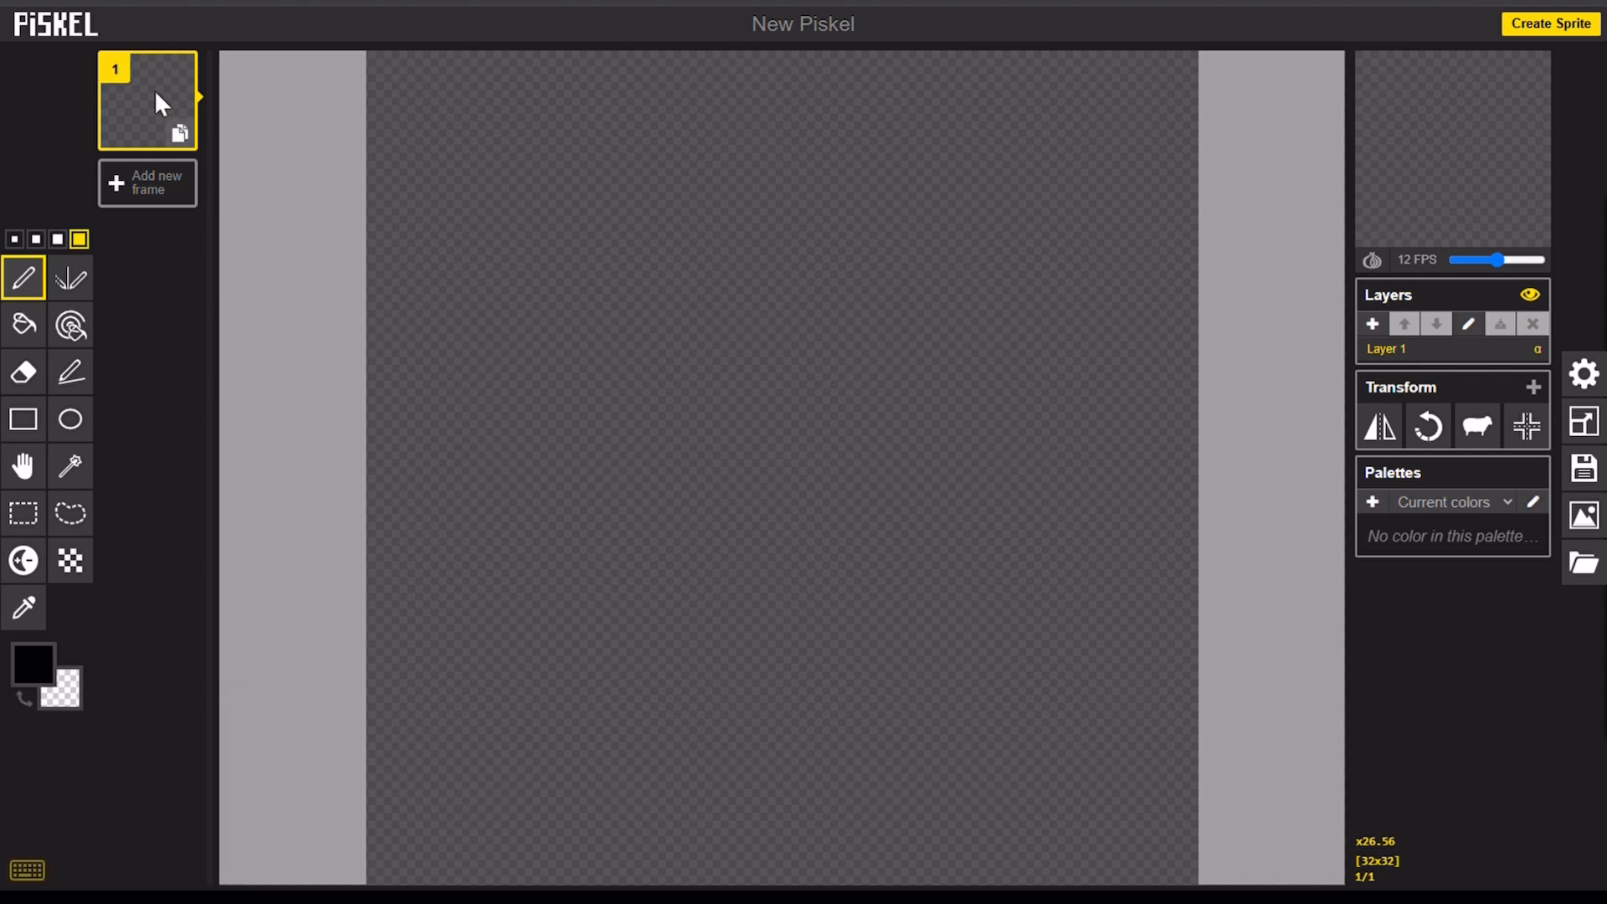
{"action": "left_click", "coordinate": [157, 194]}
{"action": "left_click", "coordinate": [146, 289]}
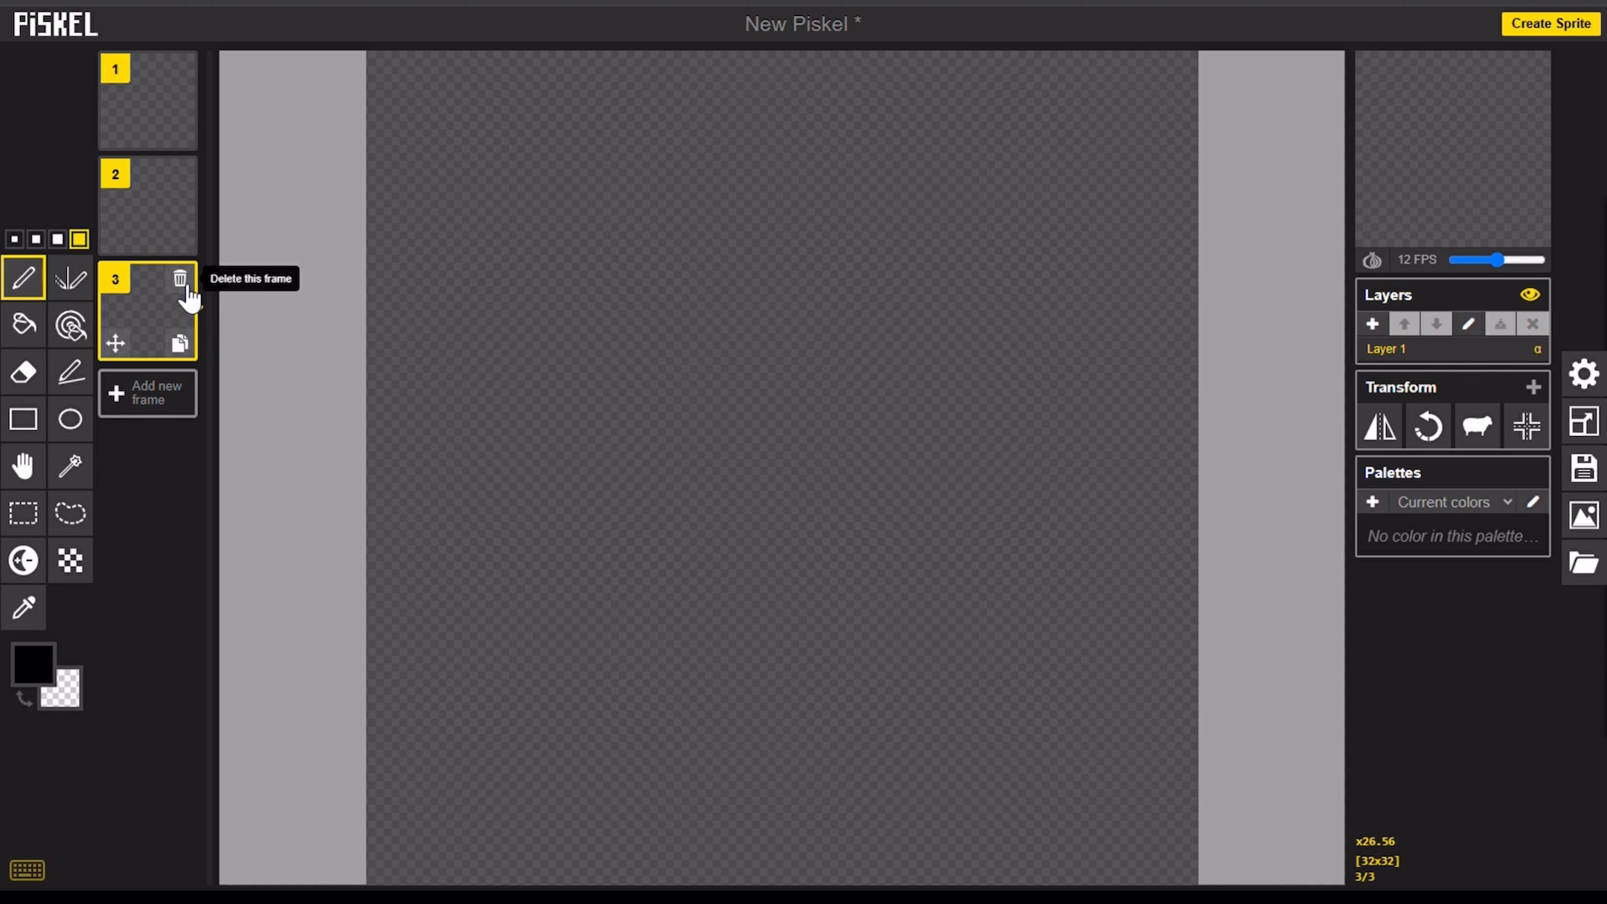
{"action": "key", "text": "ctrl+z"}
{"action": "key", "text": "ctrl+z"}
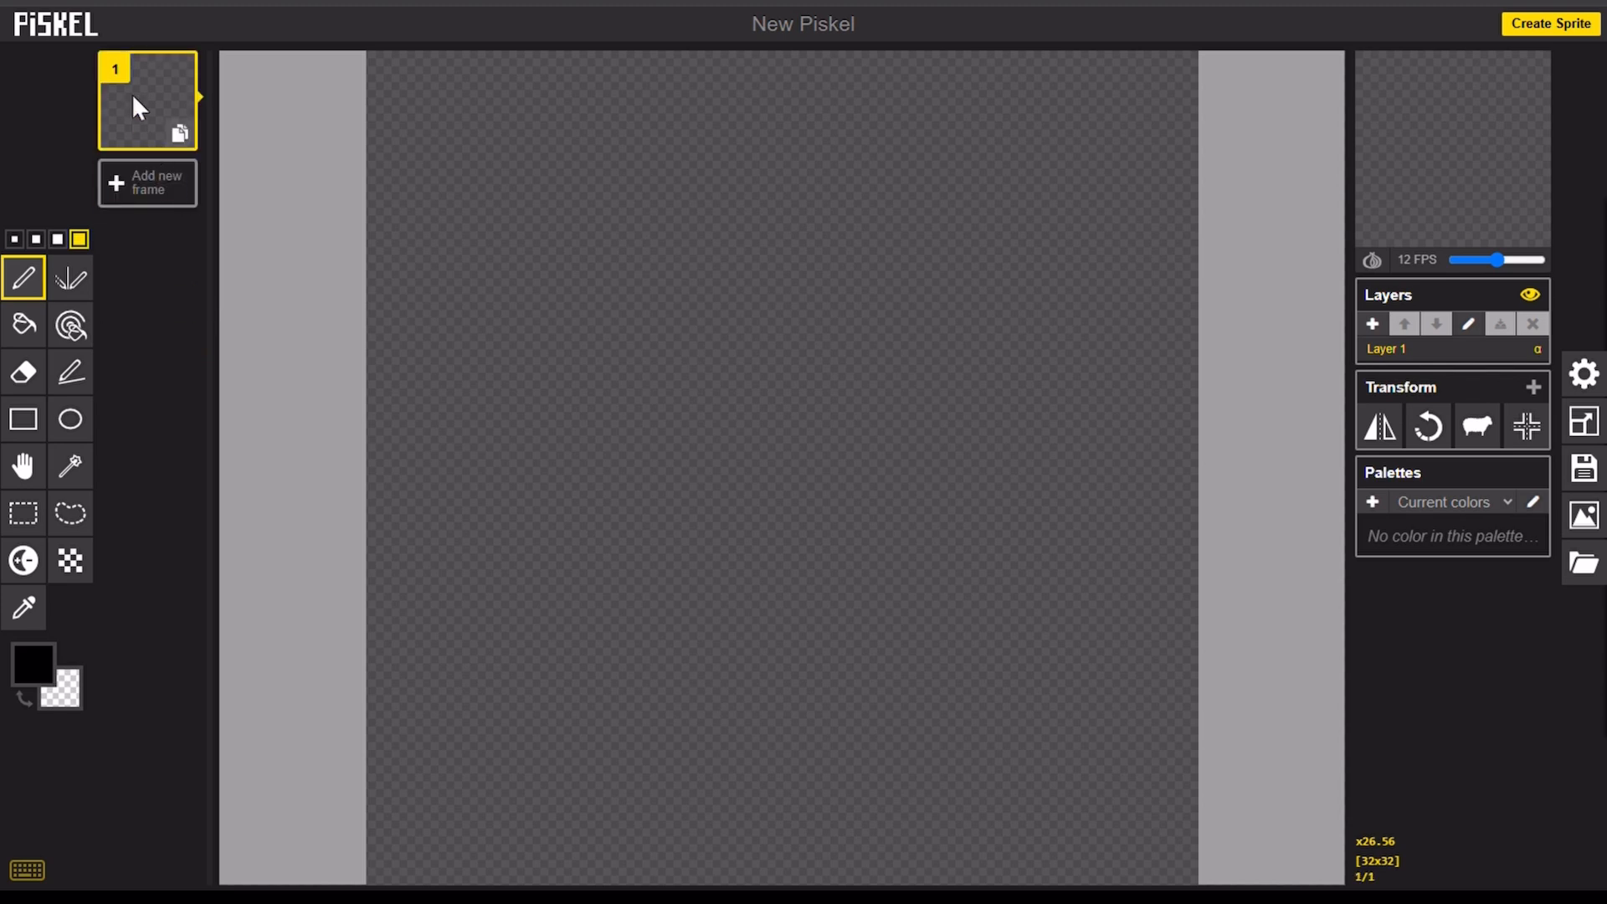
{"action": "mouse_move", "coordinate": [1464, 118]}
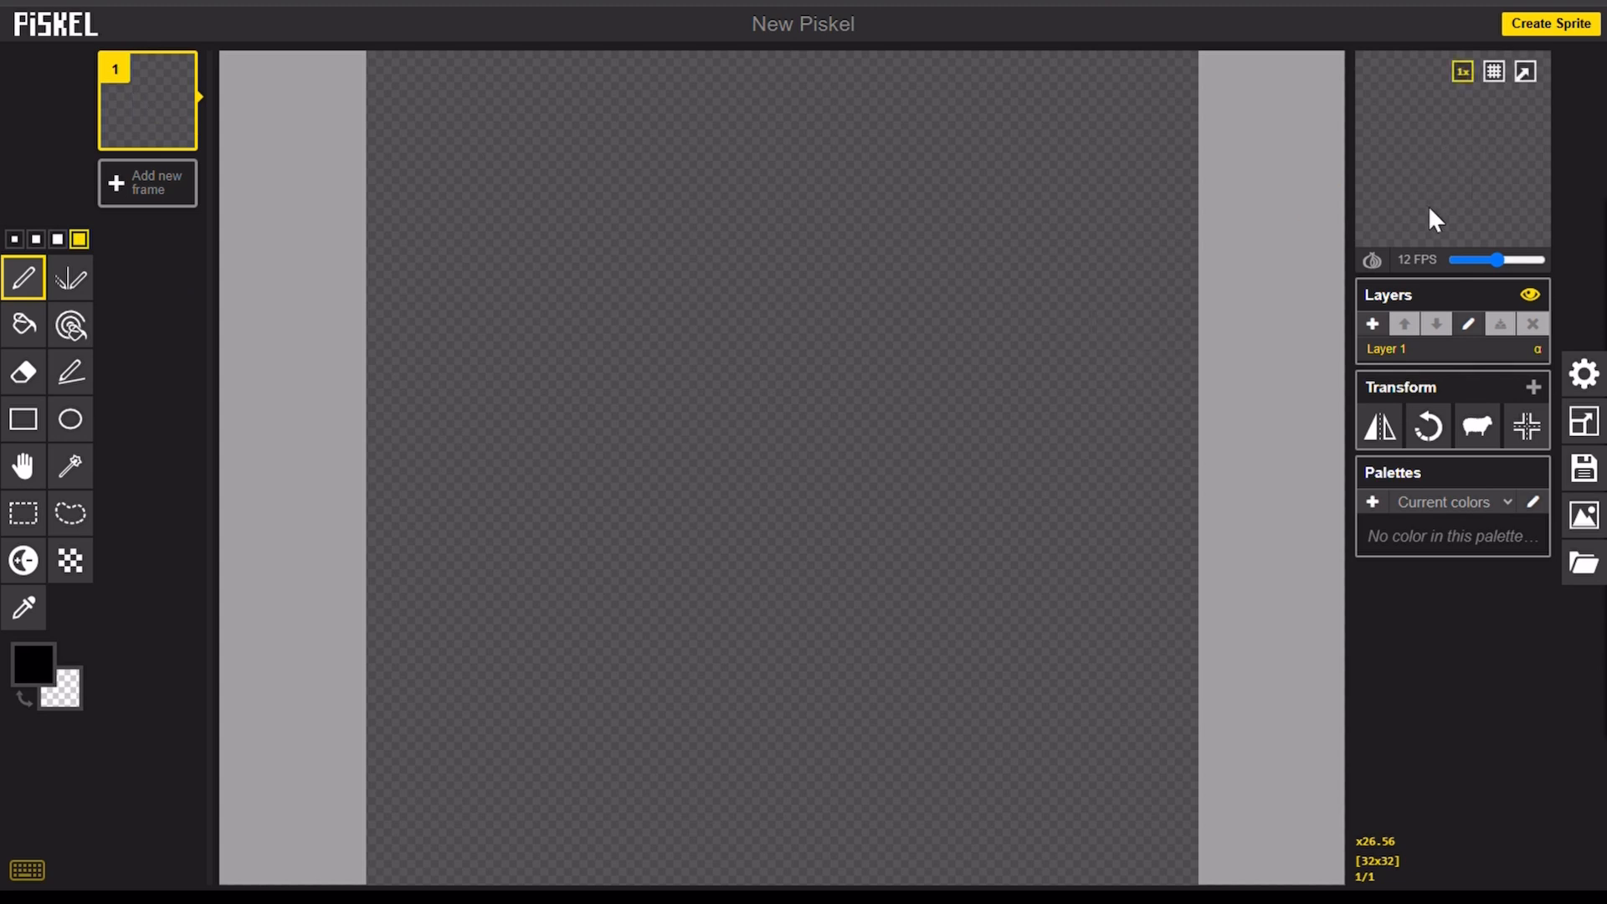
Set the primary colour to red (#e50202) and make the Pen tool active
{"action": "left_click", "coordinate": [50, 669]}
{"action": "left_click_drag", "start_coordinate": [189, 726], "coordinate": [197, 715]}
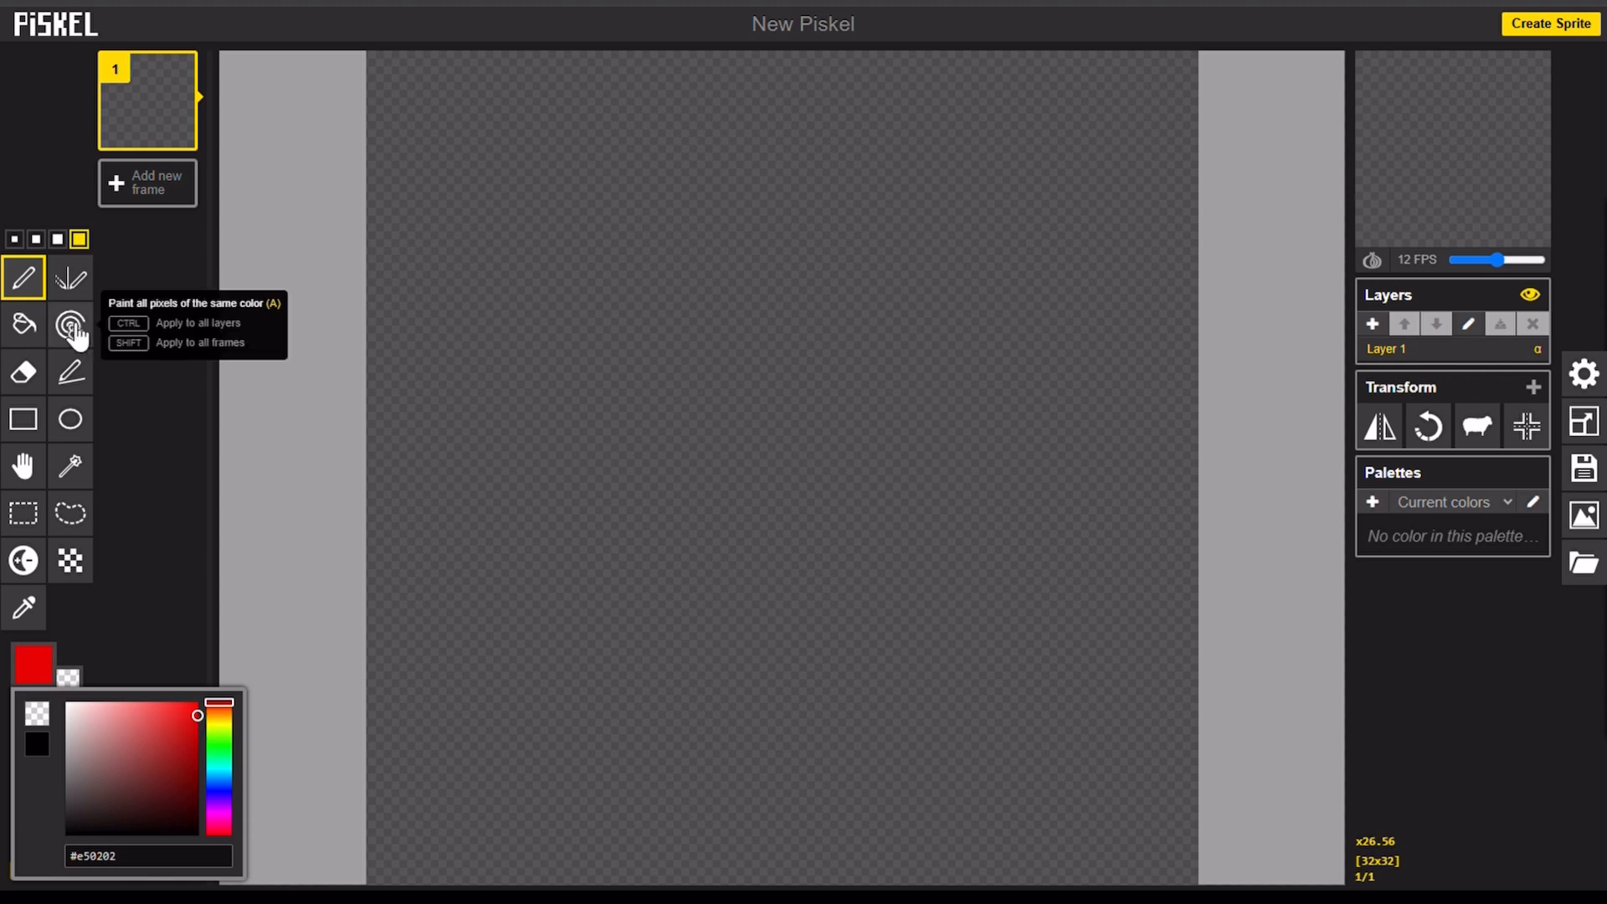
{"action": "left_click", "coordinate": [24, 283]}
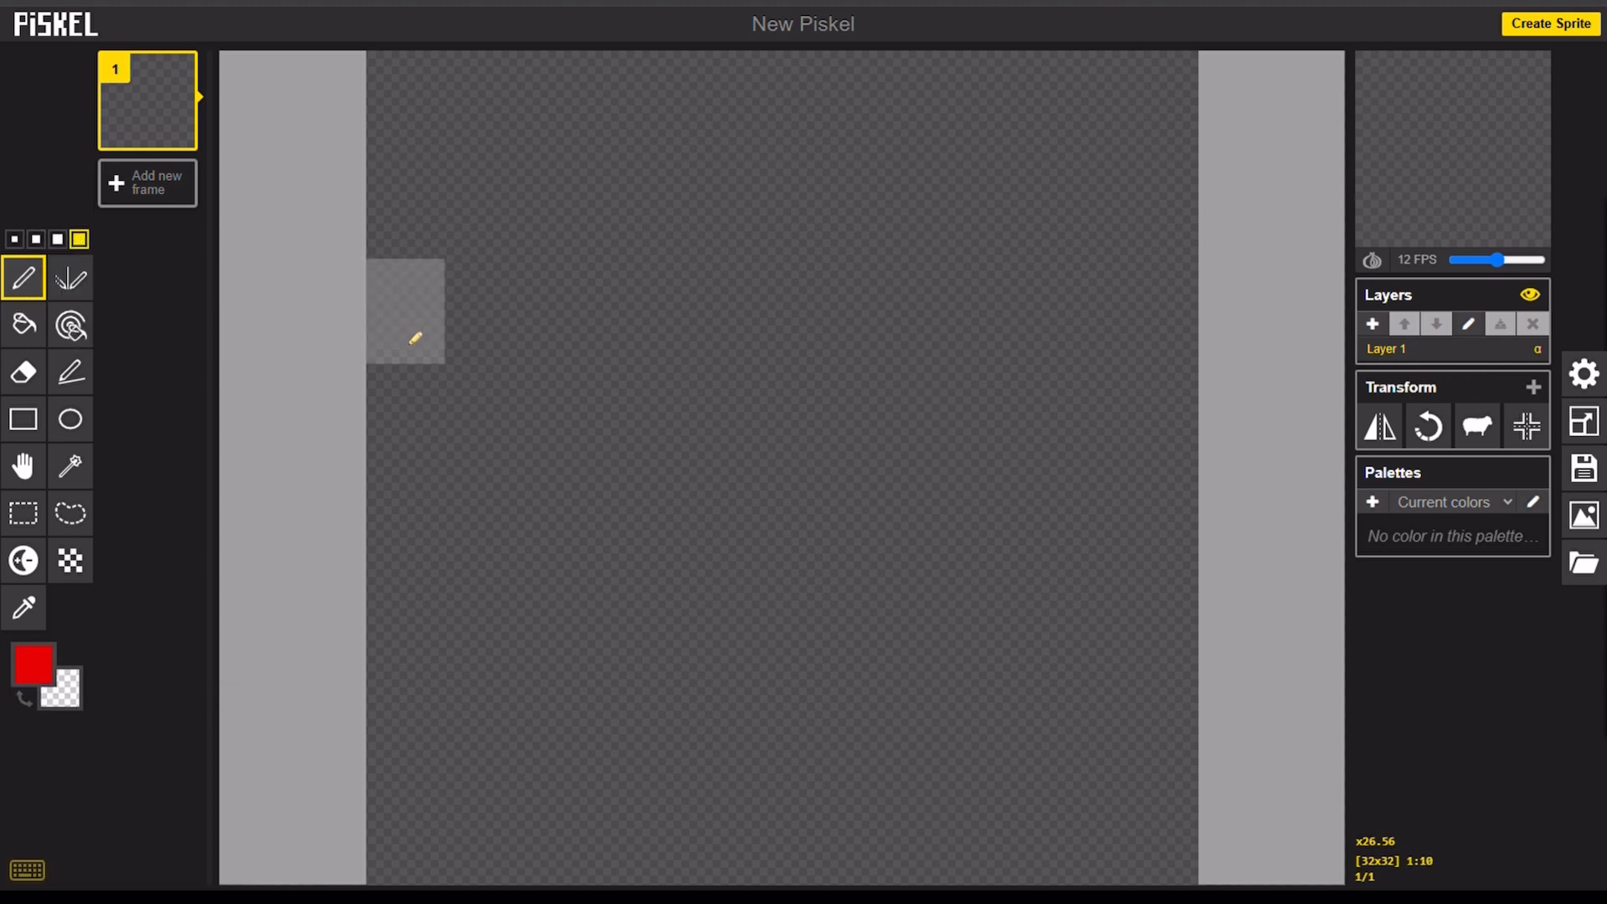
{"action": "left_click_drag", "start_coordinate": [520, 307], "coordinate": [524, 502]}
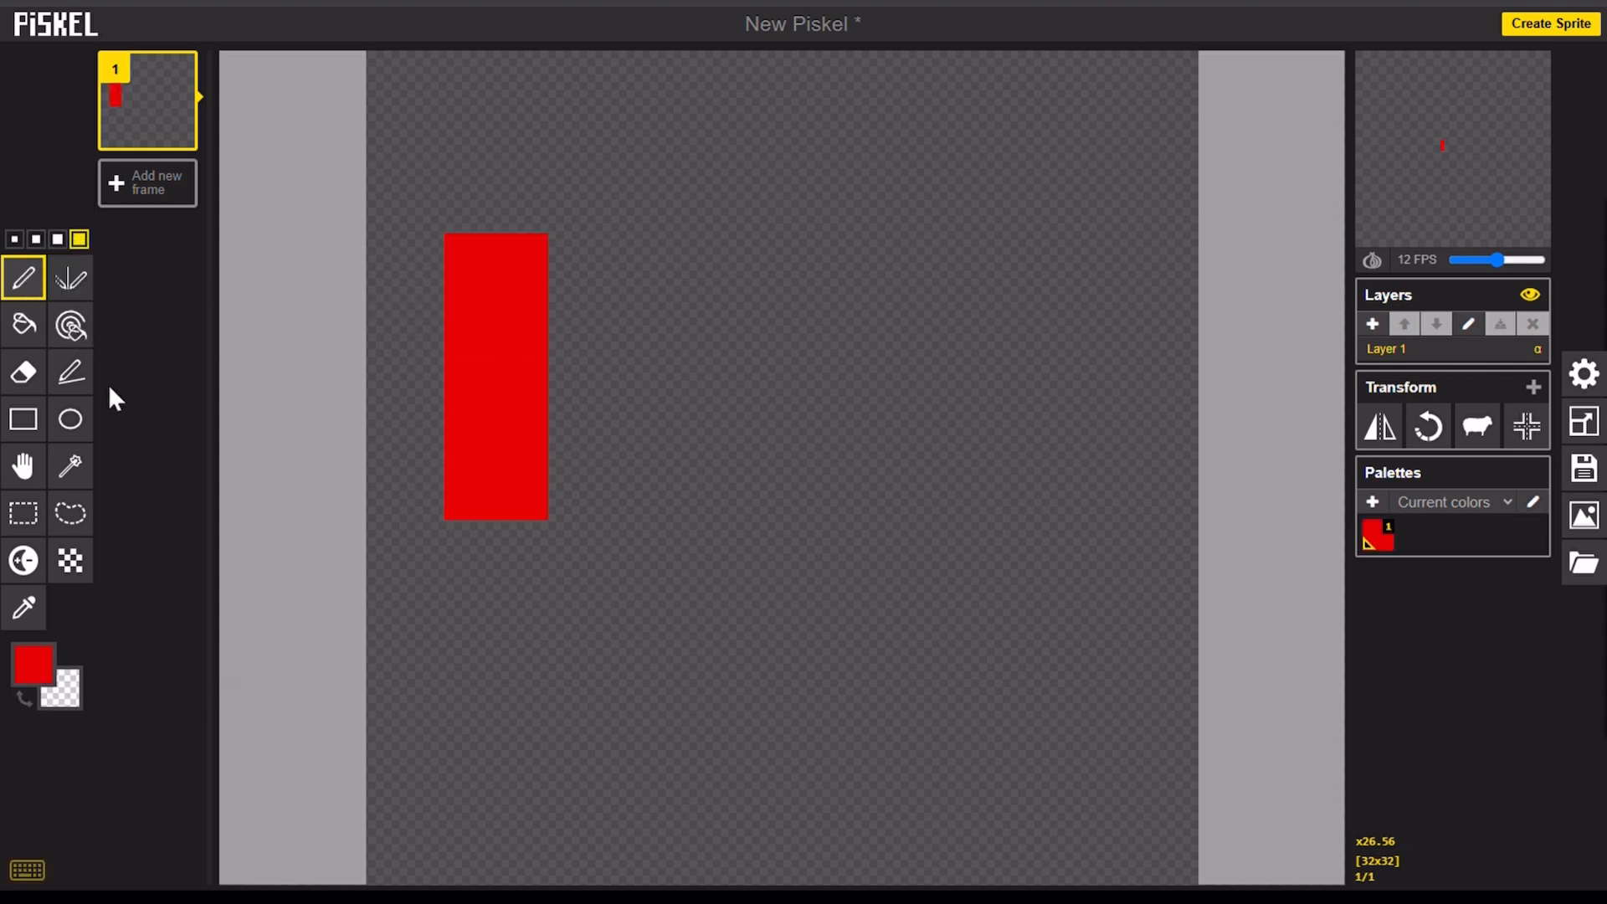
{"action": "left_click", "coordinate": [14, 239]}
{"action": "left_click_drag", "start_coordinate": [613, 376], "coordinate": [614, 482]}
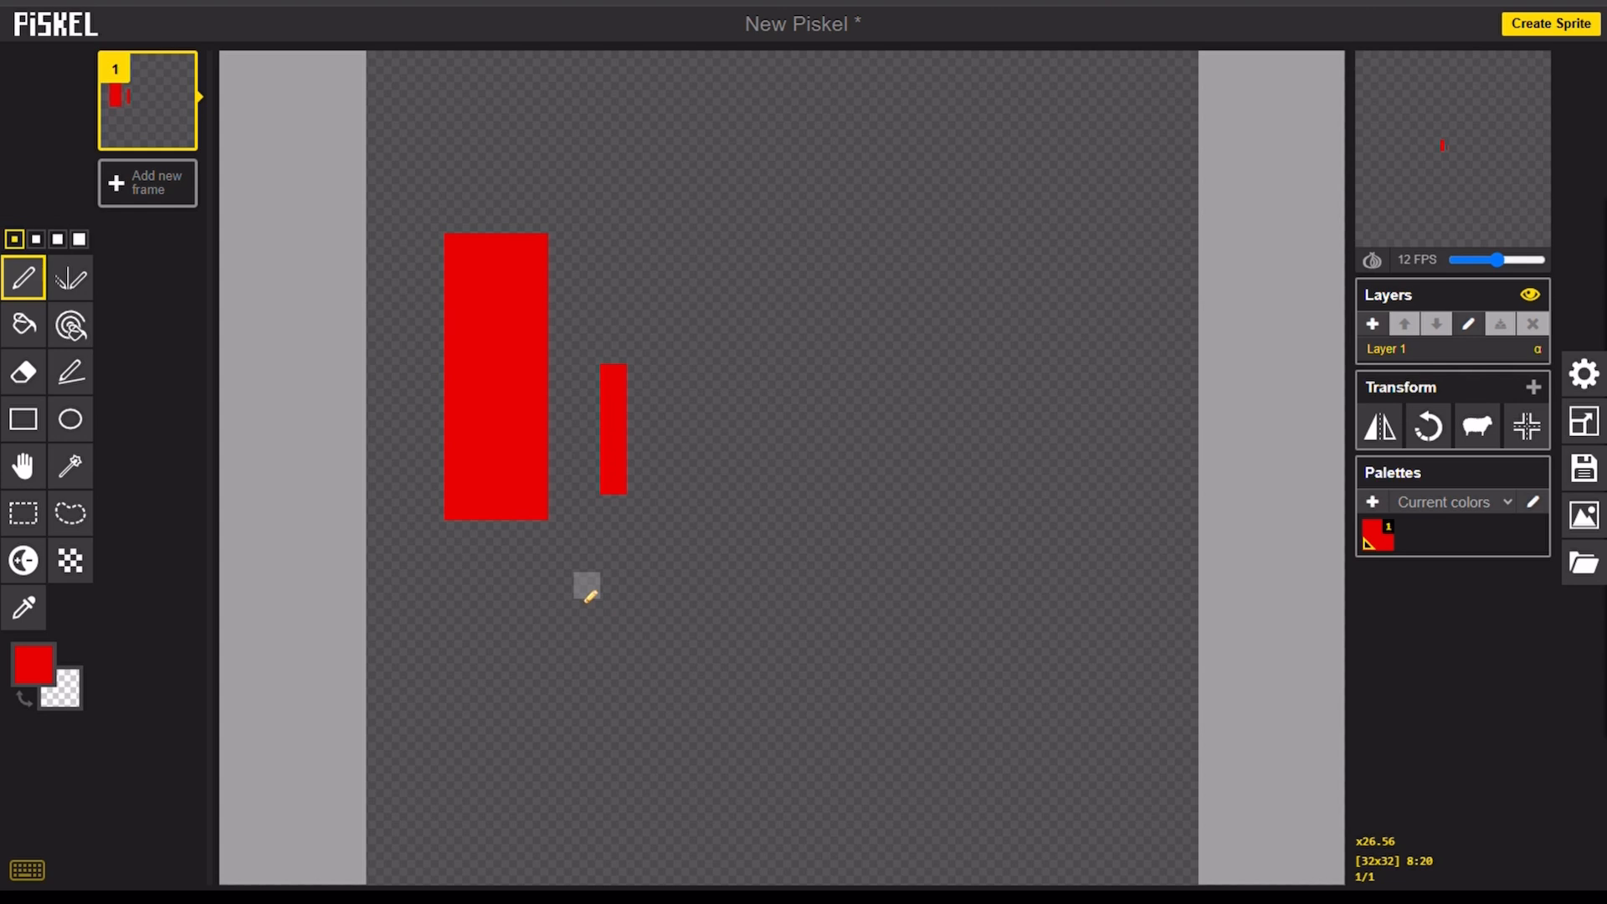
{"action": "key", "text": "ctrl+z"}
{"action": "key", "text": "ctrl+z"}
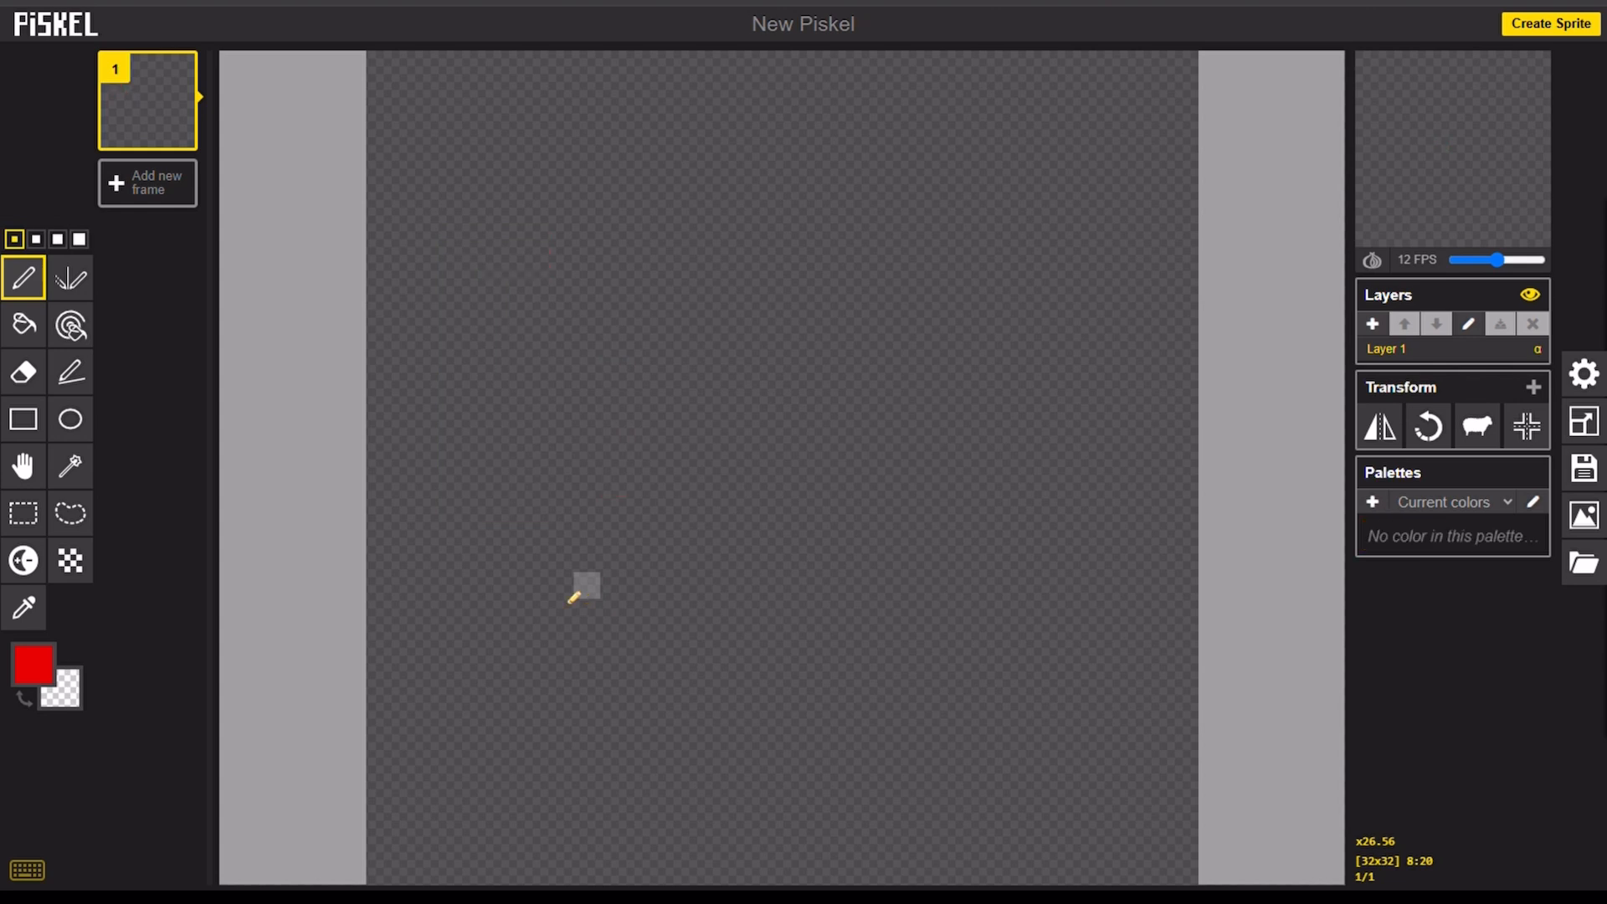
View the list of keyboard shortcuts and close it again
{"action": "left_click", "coordinate": [29, 870]}
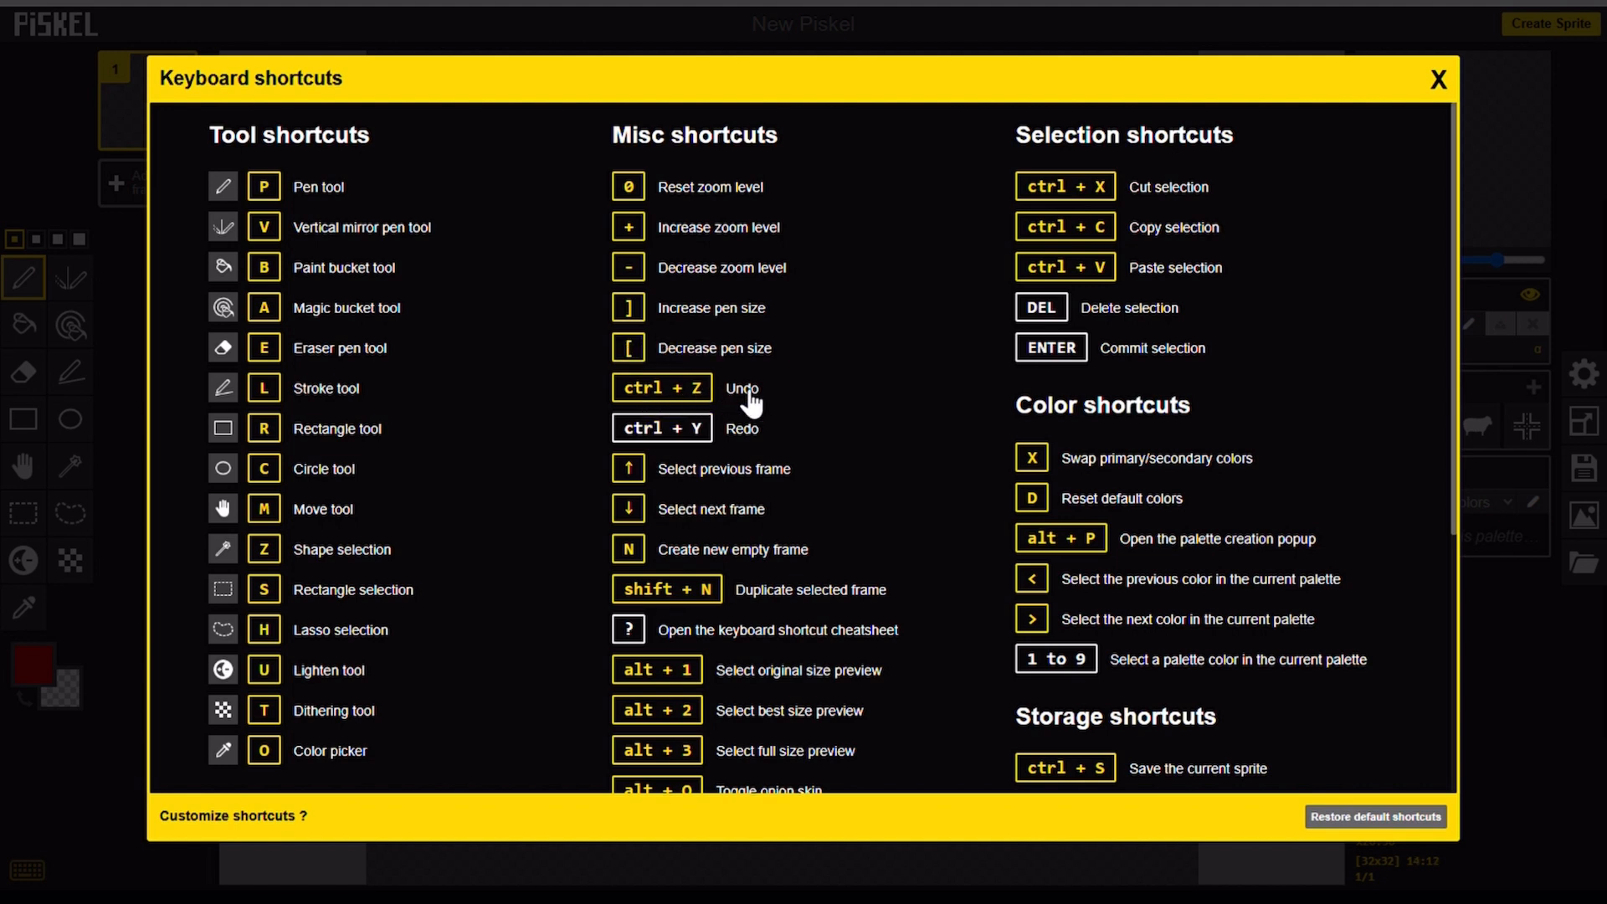
{"action": "left_click", "coordinate": [1439, 84]}
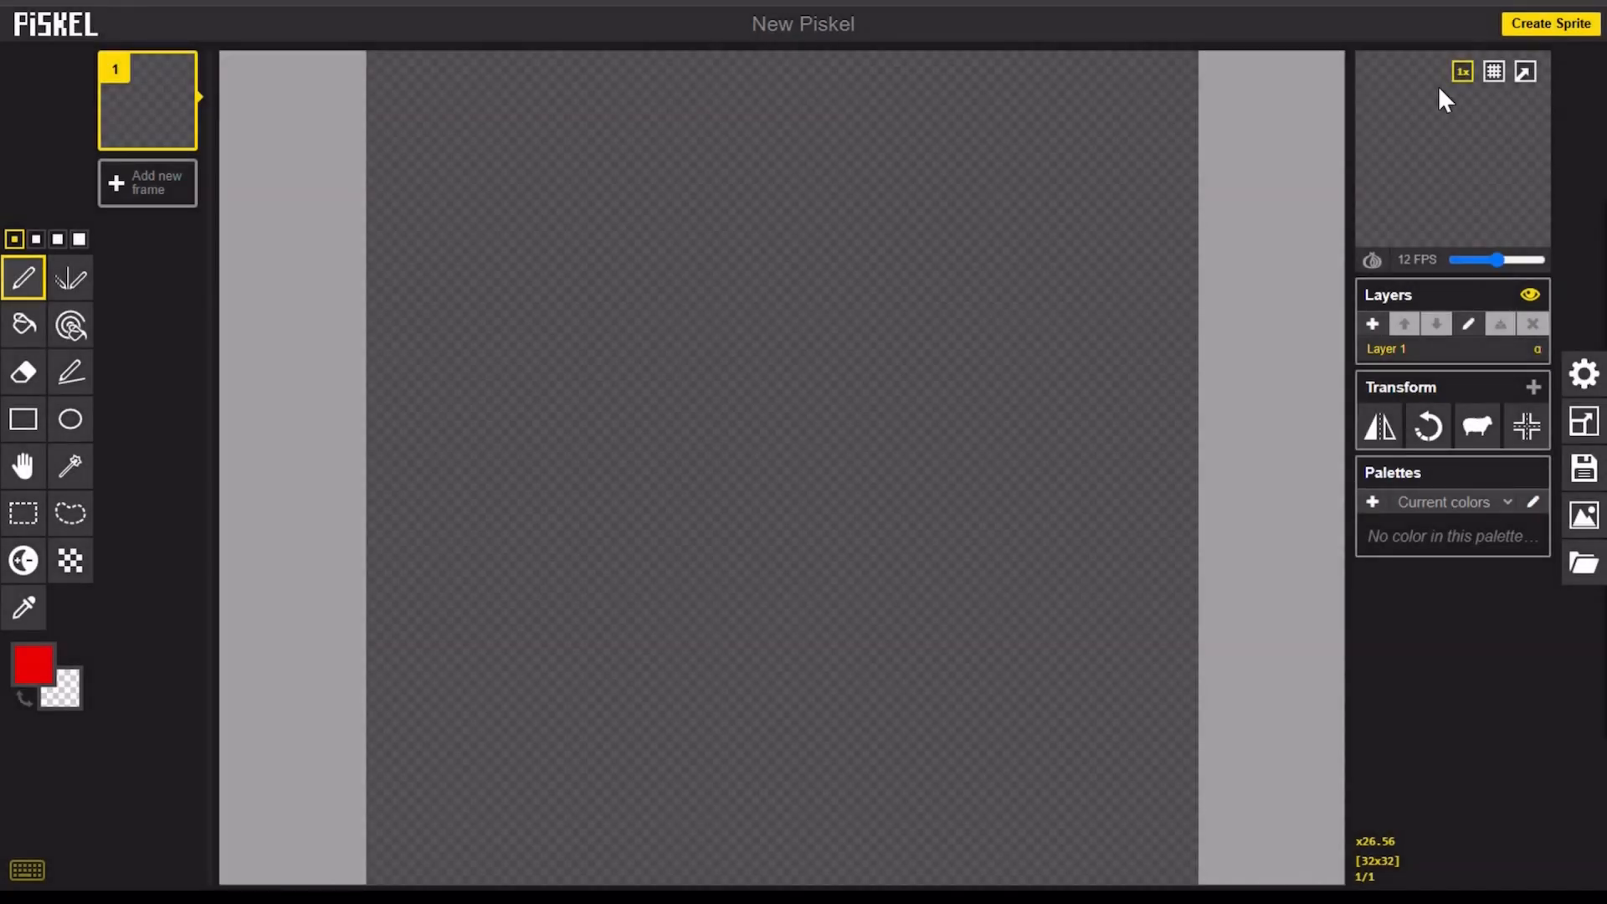
Paint a solid red square in the upper-left part of frame 1 with the largest pen size
{"action": "left_click", "coordinate": [84, 241]}
{"action": "mouse_move", "coordinate": [646, 268]}
{"action": "left_mouse_down"}
{"action": "mouse_move", "coordinate": [518, 286]}
{"action": "mouse_move", "coordinate": [512, 438]}
{"action": "mouse_move", "coordinate": [538, 477]}
{"action": "mouse_move", "coordinate": [656, 460]}
{"action": "mouse_move", "coordinate": [647, 486]}
{"action": "mouse_move", "coordinate": [635, 359]}
{"action": "mouse_move", "coordinate": [576, 365]}
{"action": "left_mouse_up"}
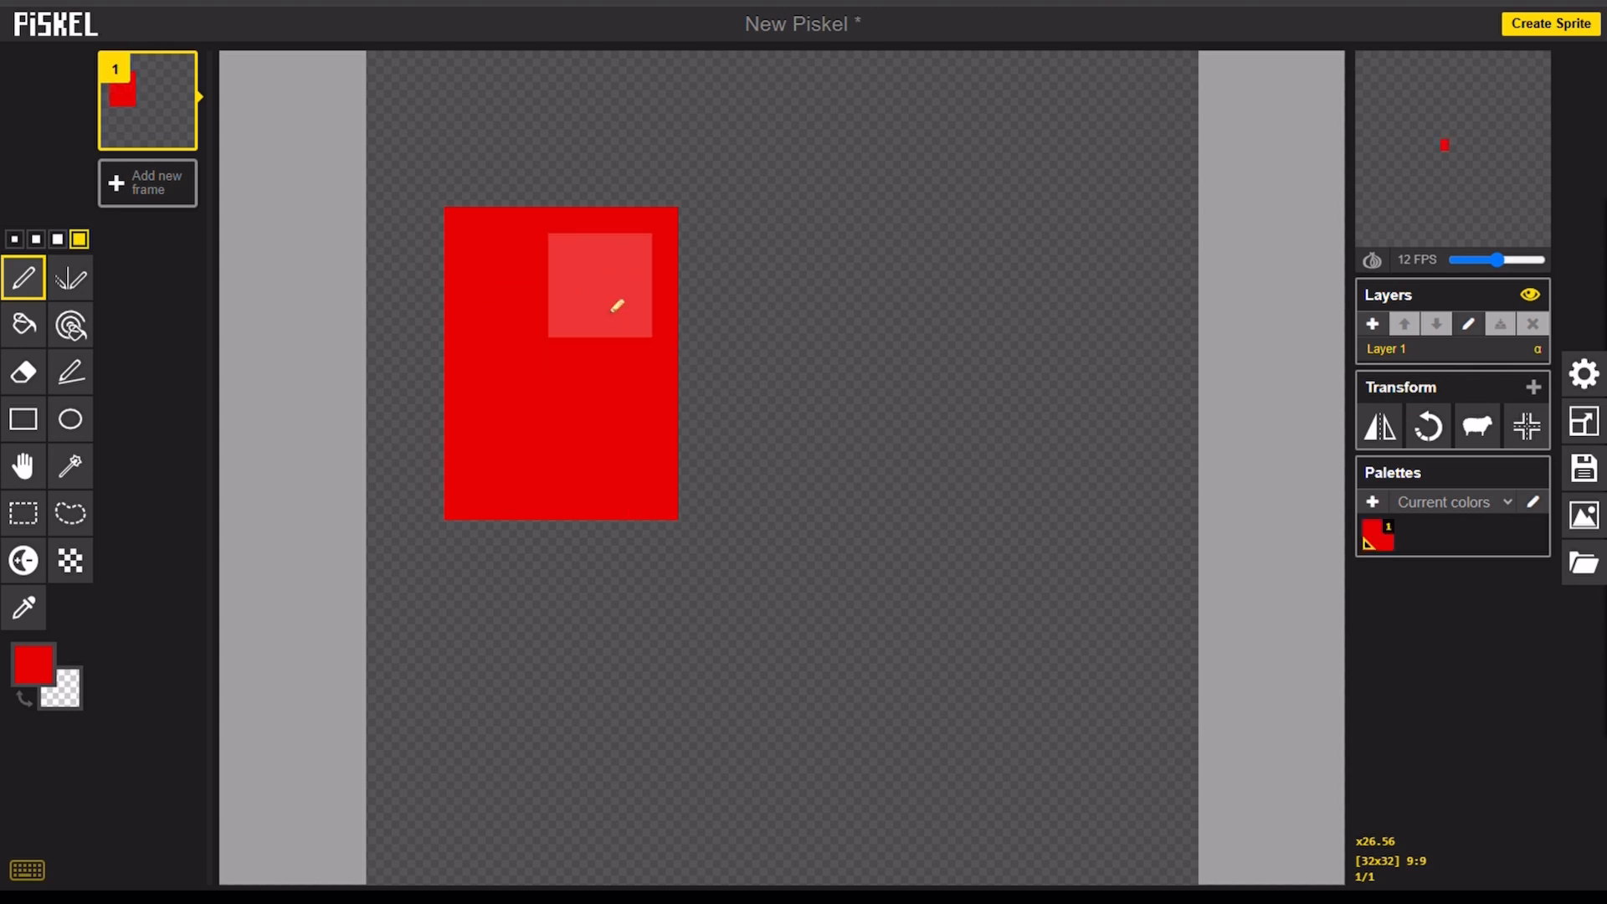
{"action": "mouse_move", "coordinate": [654, 291]}
{"action": "left_mouse_down"}
{"action": "mouse_move", "coordinate": [702, 314]}
{"action": "mouse_move", "coordinate": [710, 483]}
{"action": "left_mouse_up"}
{"action": "mouse_move", "coordinate": [717, 346]}
{"action": "left_mouse_down"}
{"action": "mouse_move", "coordinate": [712, 291]}
{"action": "mouse_move", "coordinate": [723, 492]}
{"action": "left_mouse_up"}
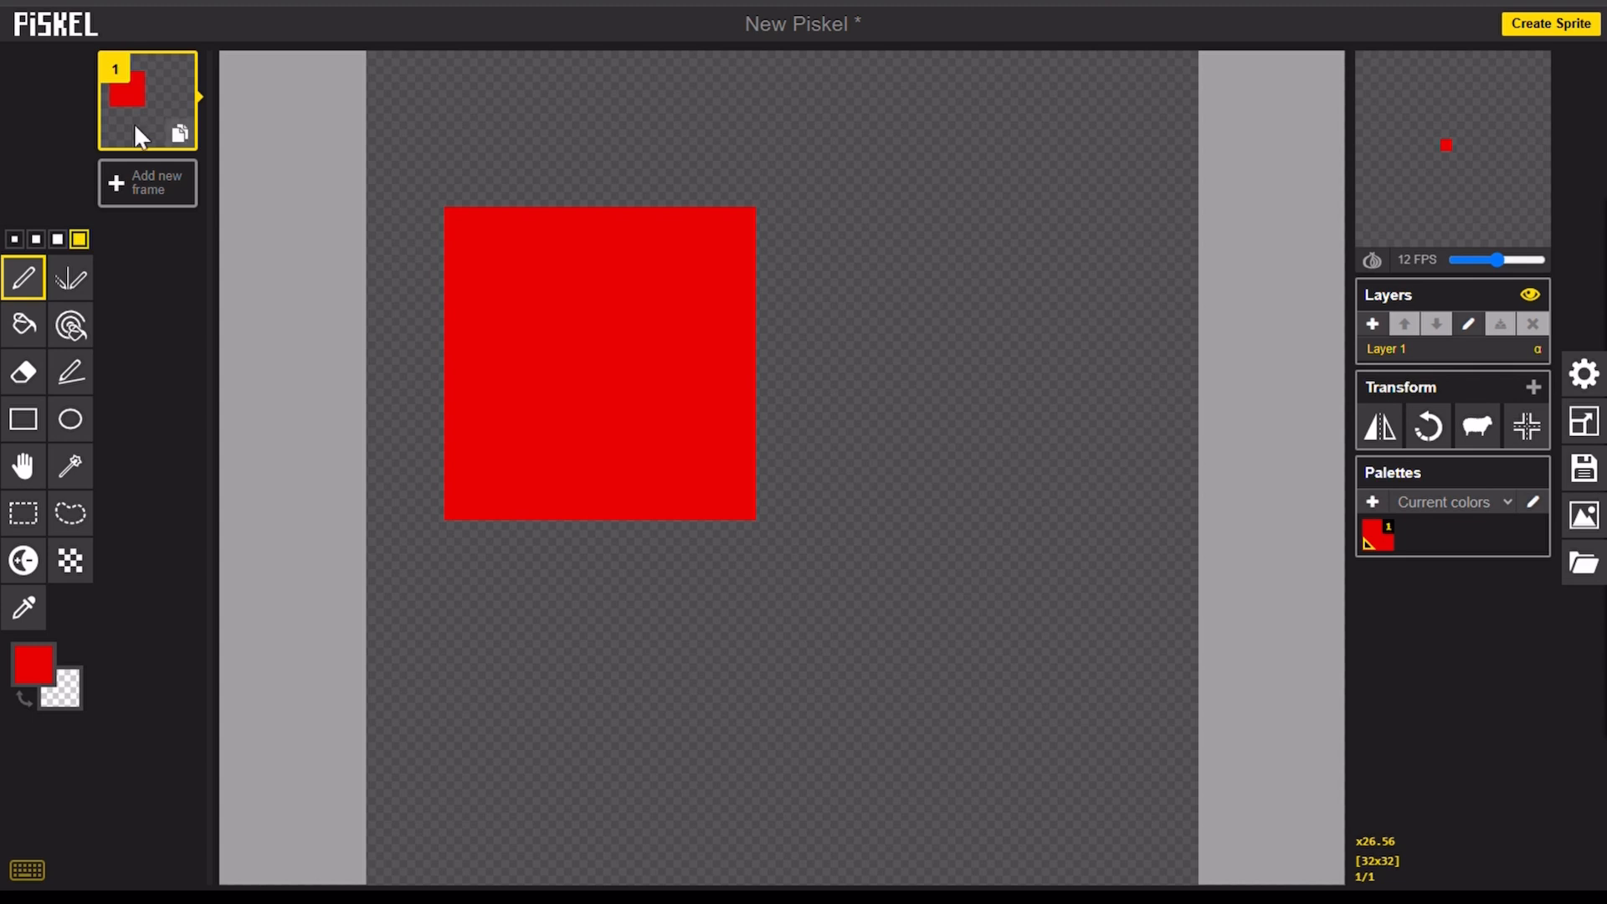
Duplicate frame 1 and move the red square straight down in the copy with the Move tool
{"action": "left_click", "coordinate": [180, 133]}
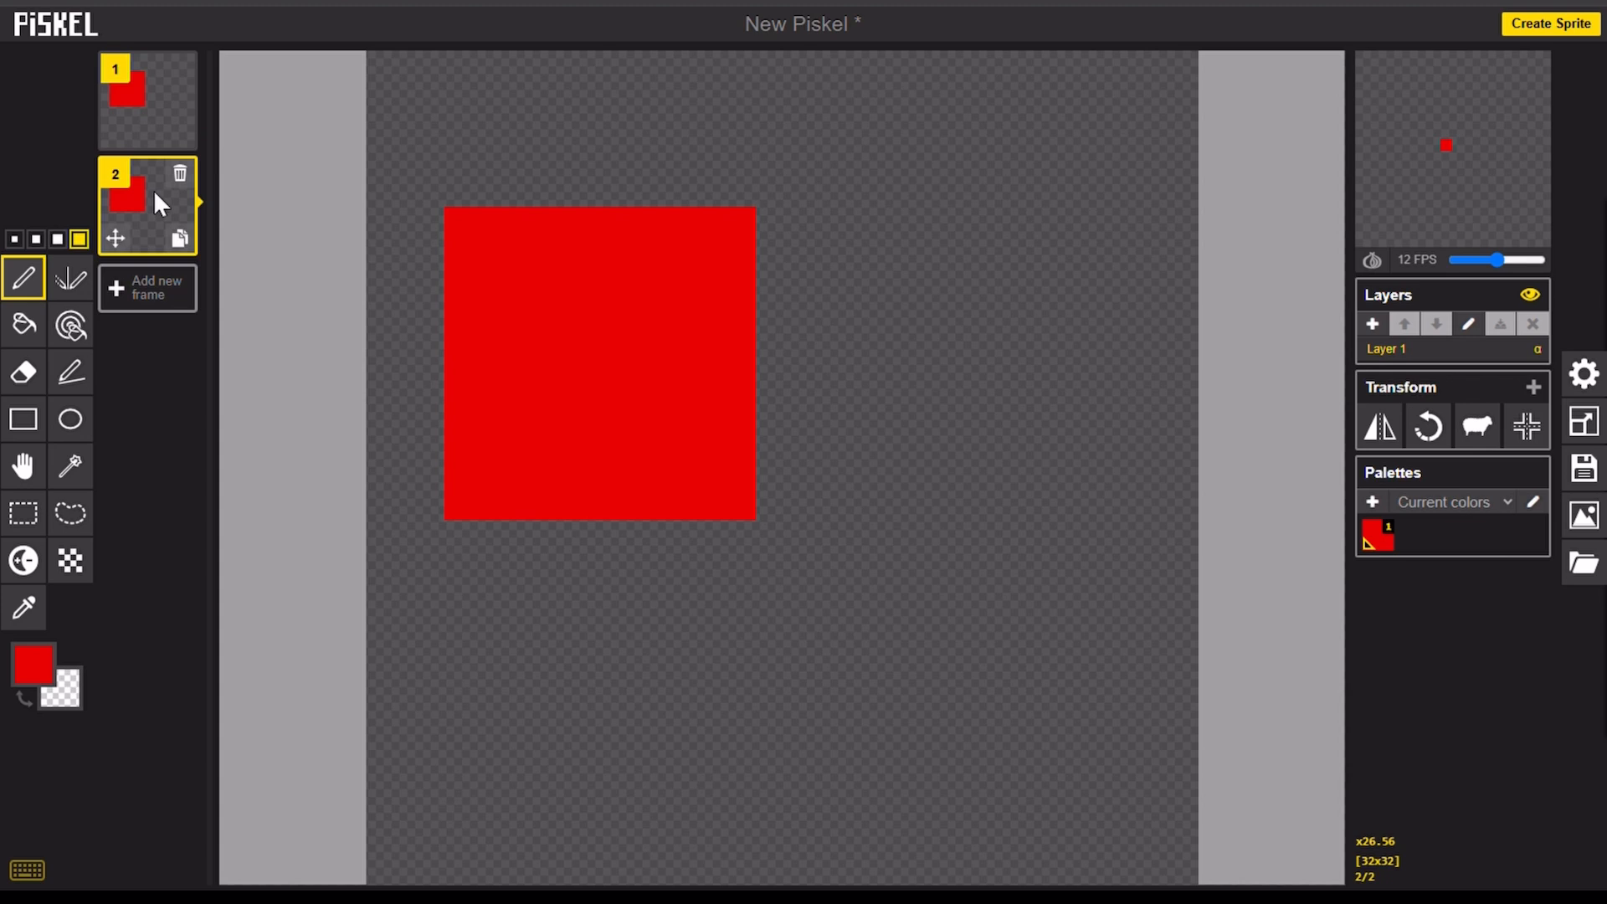
{"action": "left_click", "coordinate": [25, 466]}
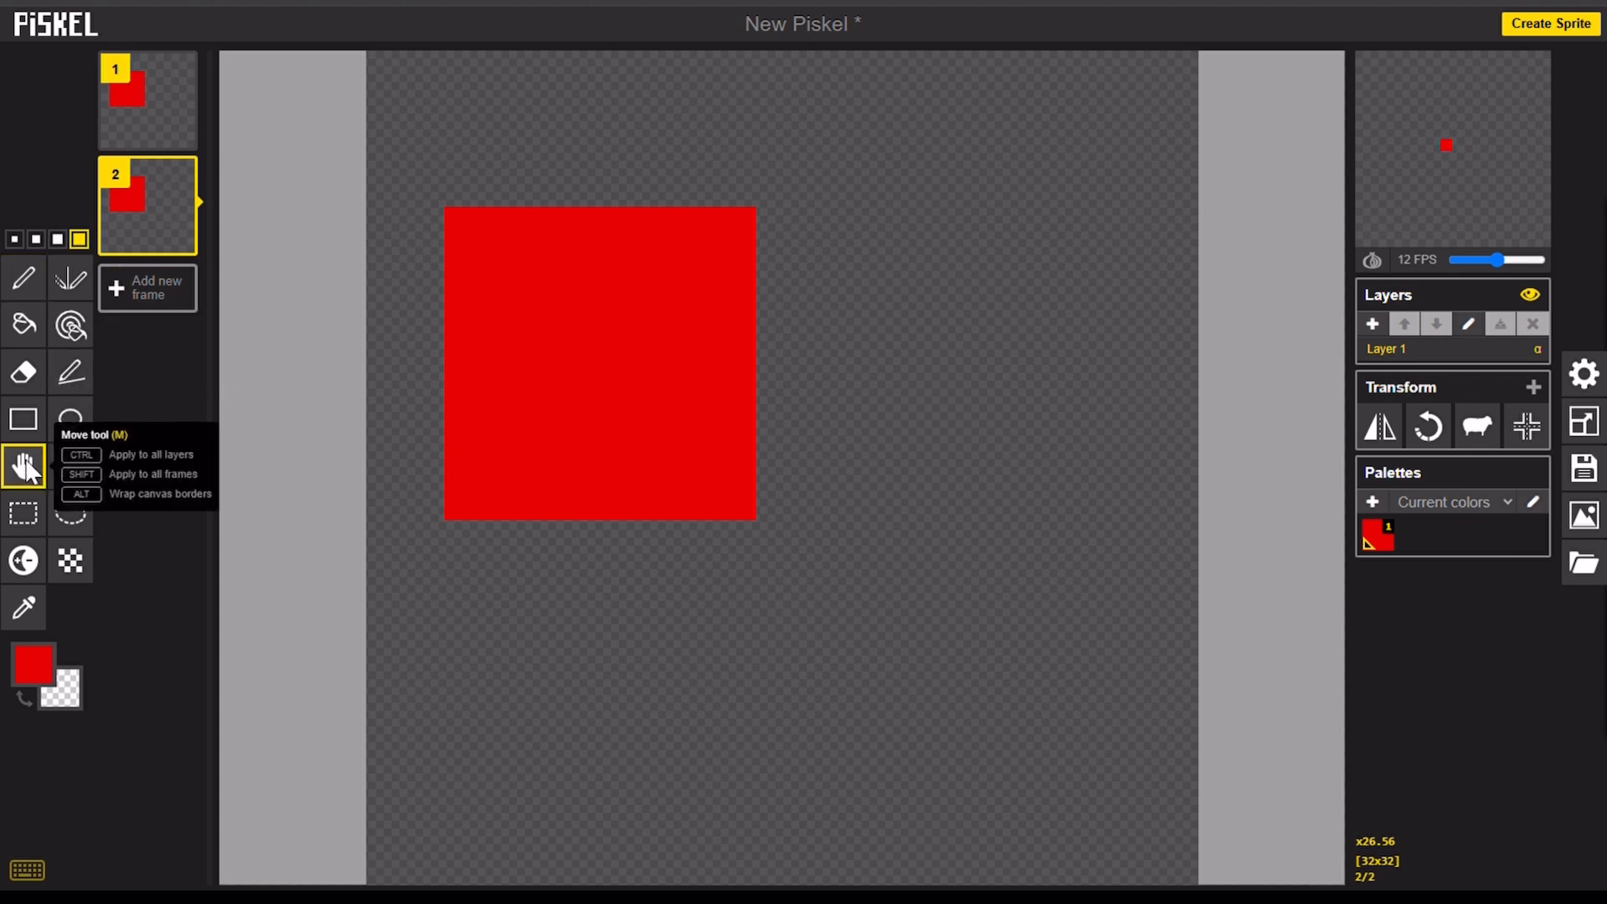
{"action": "left_click_drag", "start_coordinate": [599, 413], "coordinate": [596, 663]}
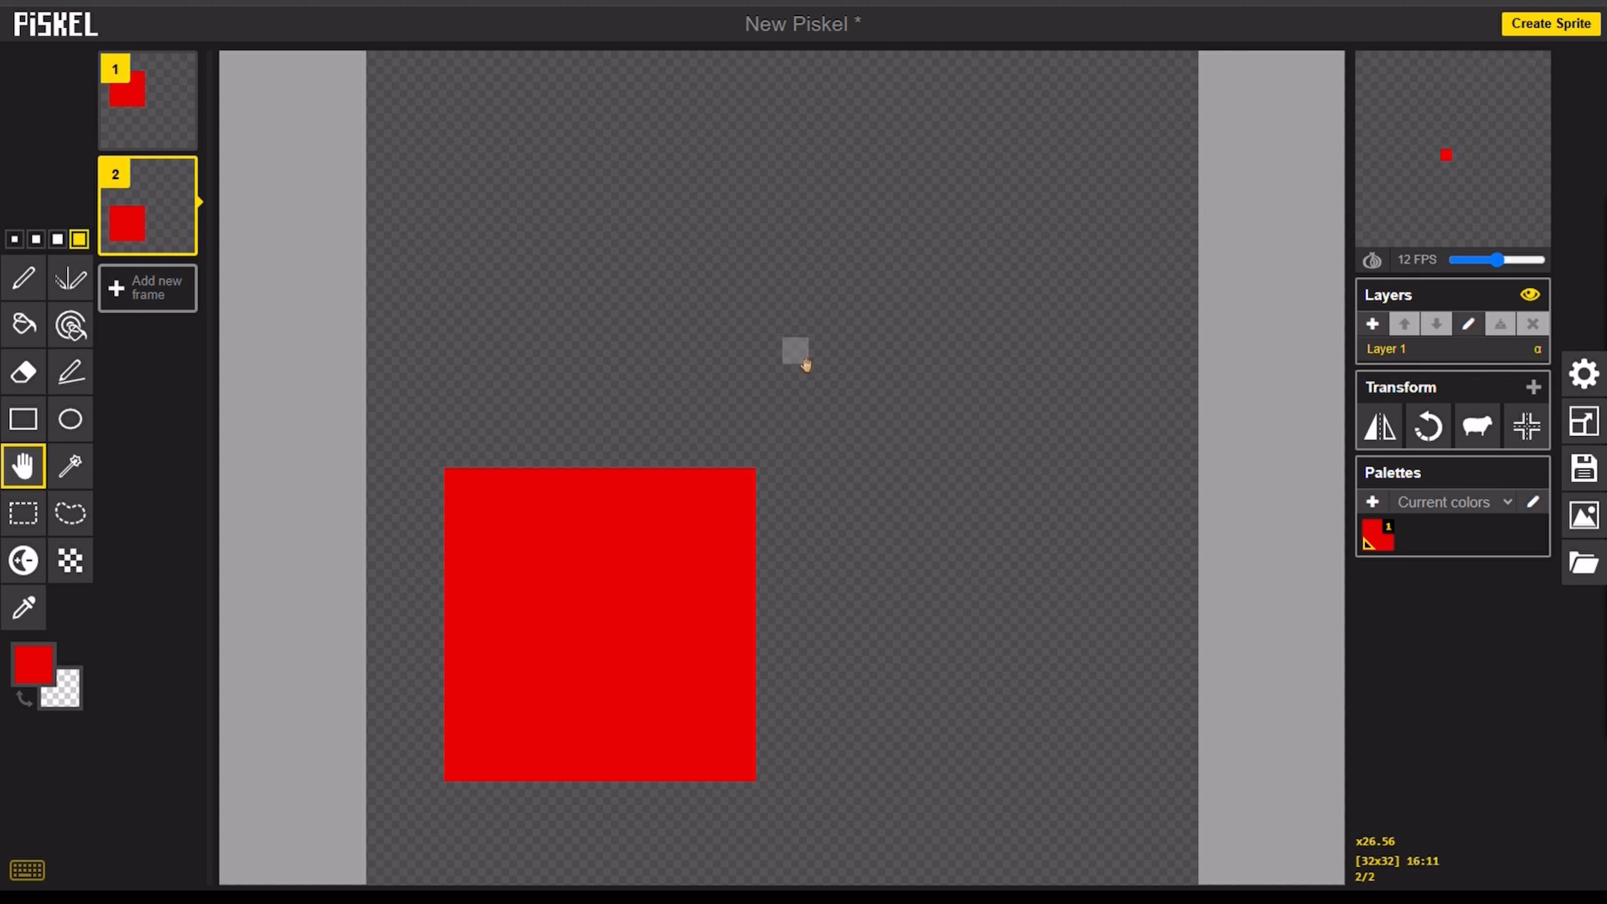
Duplicate frame 2 and move the square in the copy right and down to the canvas's bottom edge
{"action": "left_click", "coordinate": [181, 241]}
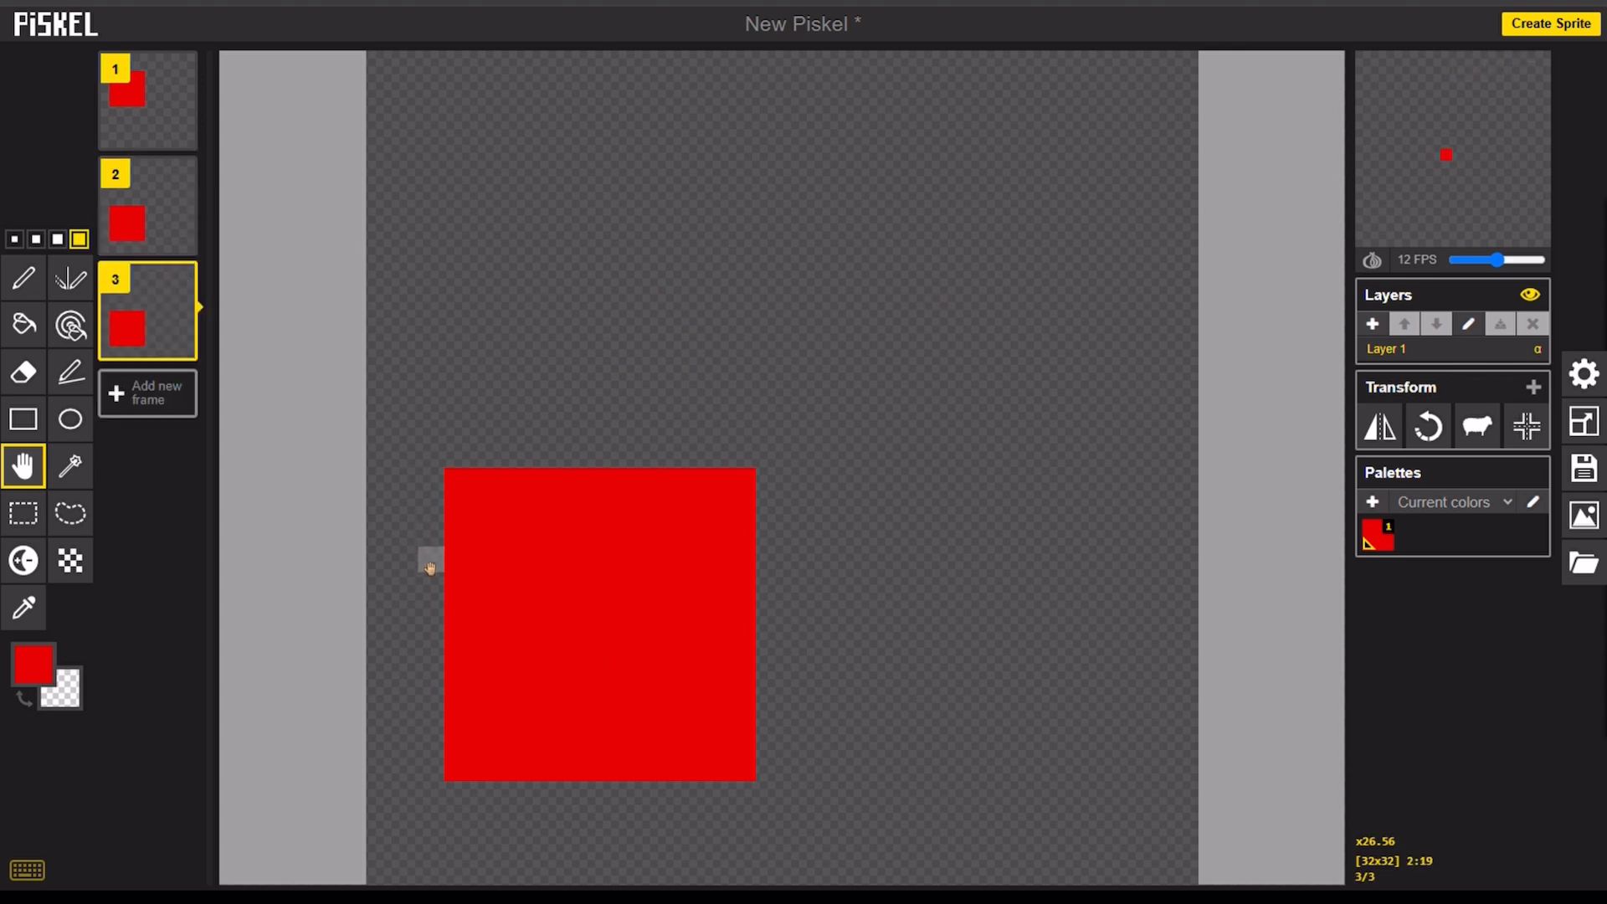
{"action": "left_click_drag", "start_coordinate": [623, 666], "coordinate": [882, 768]}
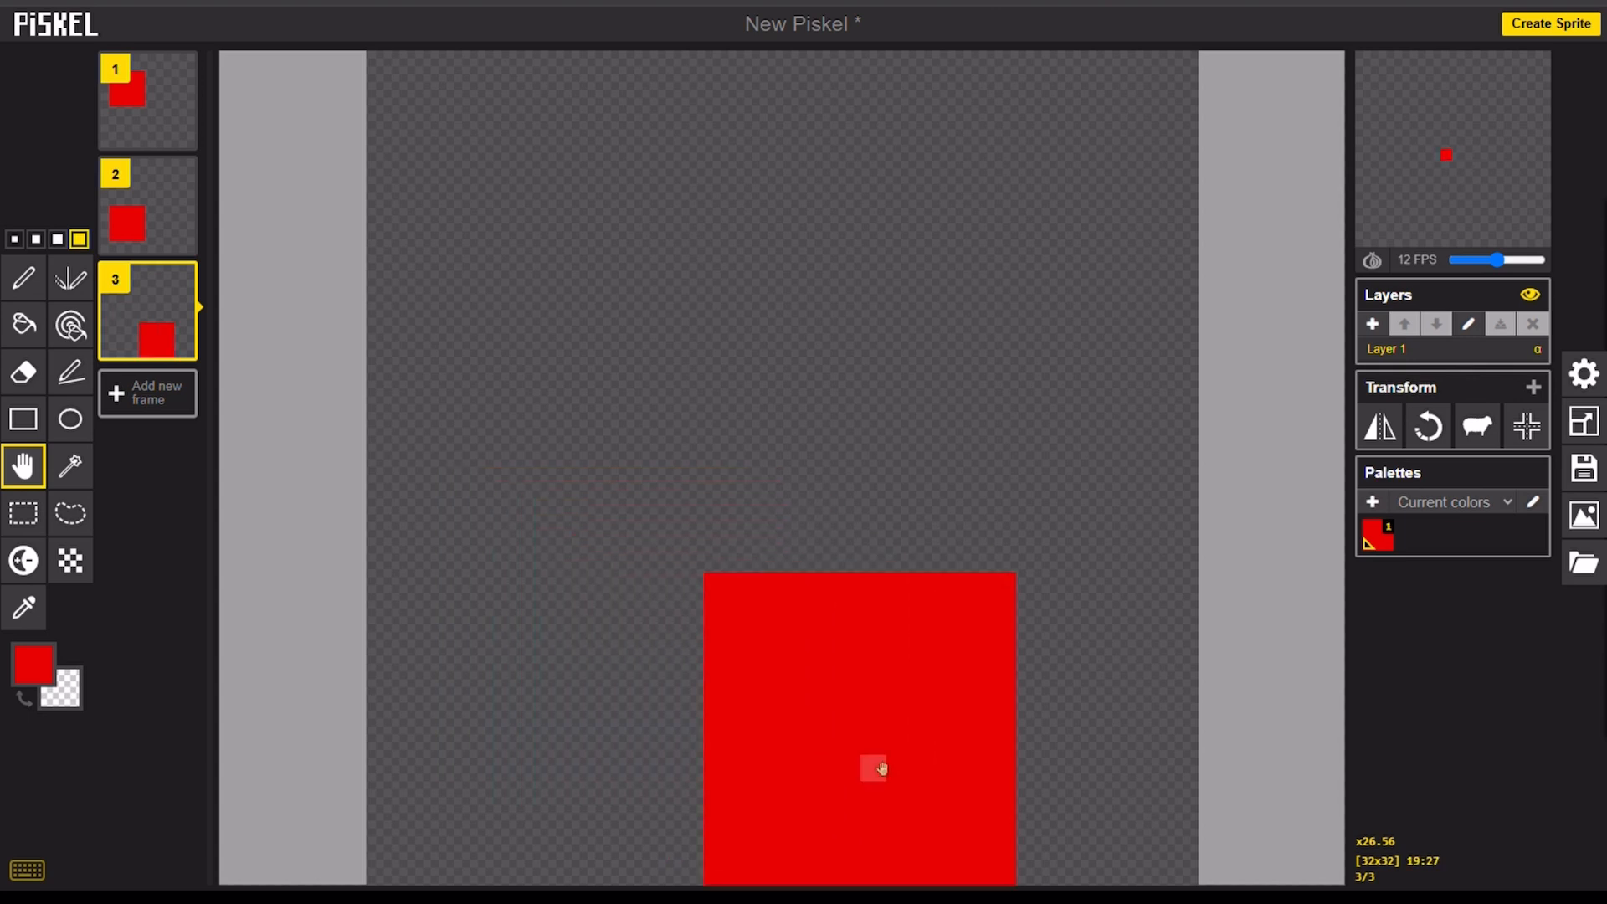
{"action": "mouse_move", "coordinate": [1406, 104]}
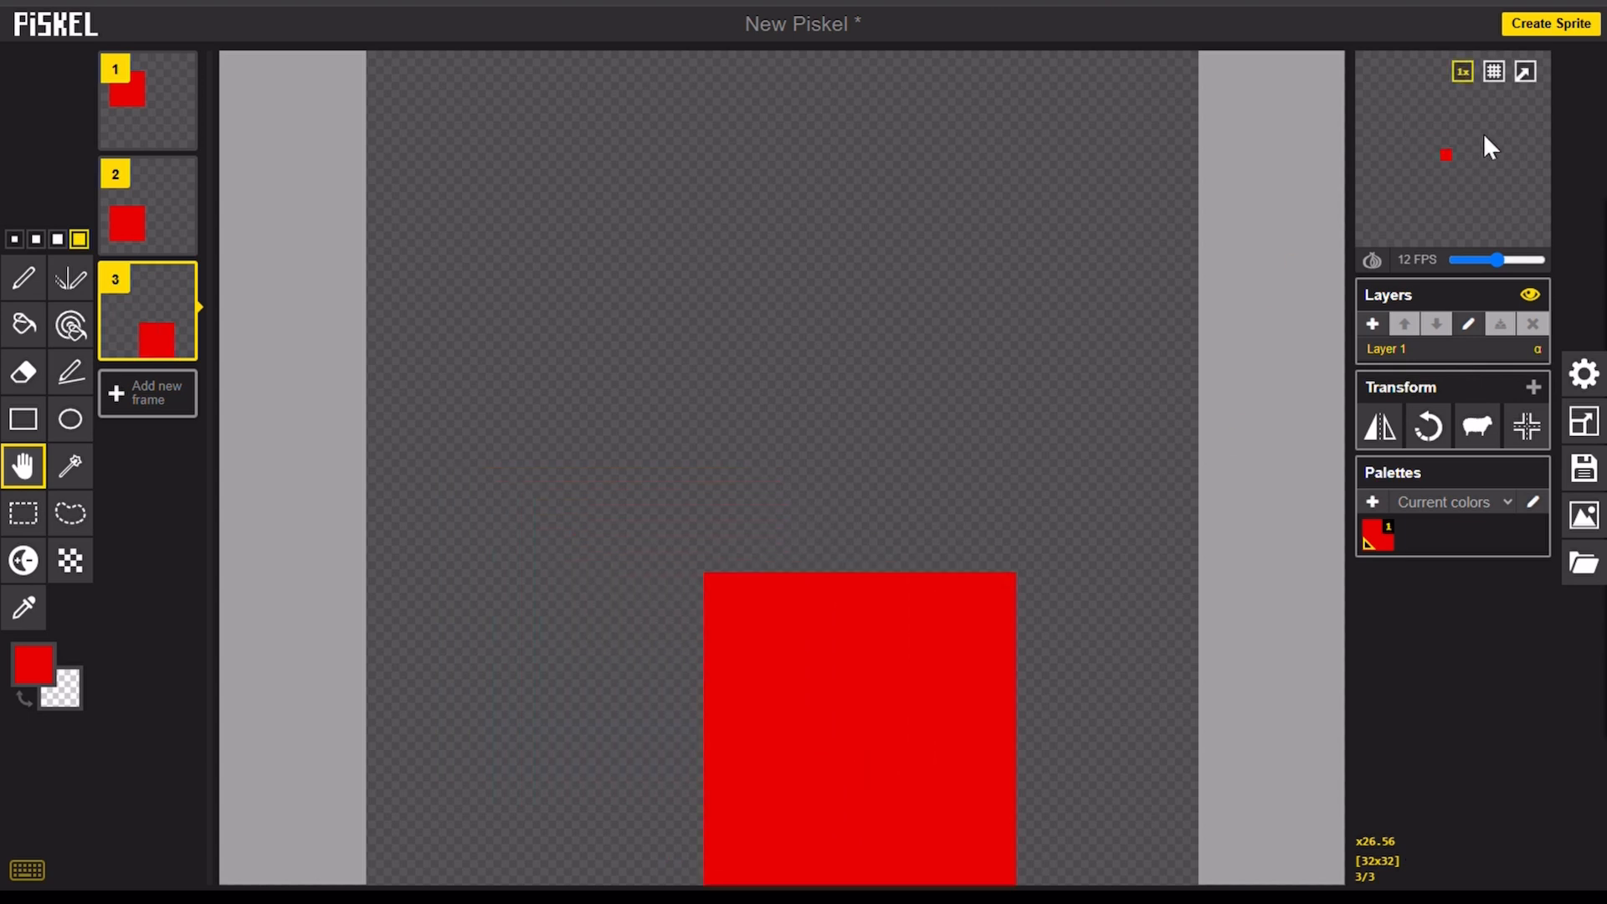
Duplicate frame 3 with the square moved up and right, and duplicate frame 4 with the square moved up and slightly left
{"action": "left_click", "coordinate": [170, 342]}
{"action": "left_click_drag", "start_coordinate": [877, 718], "coordinate": [1040, 509]}
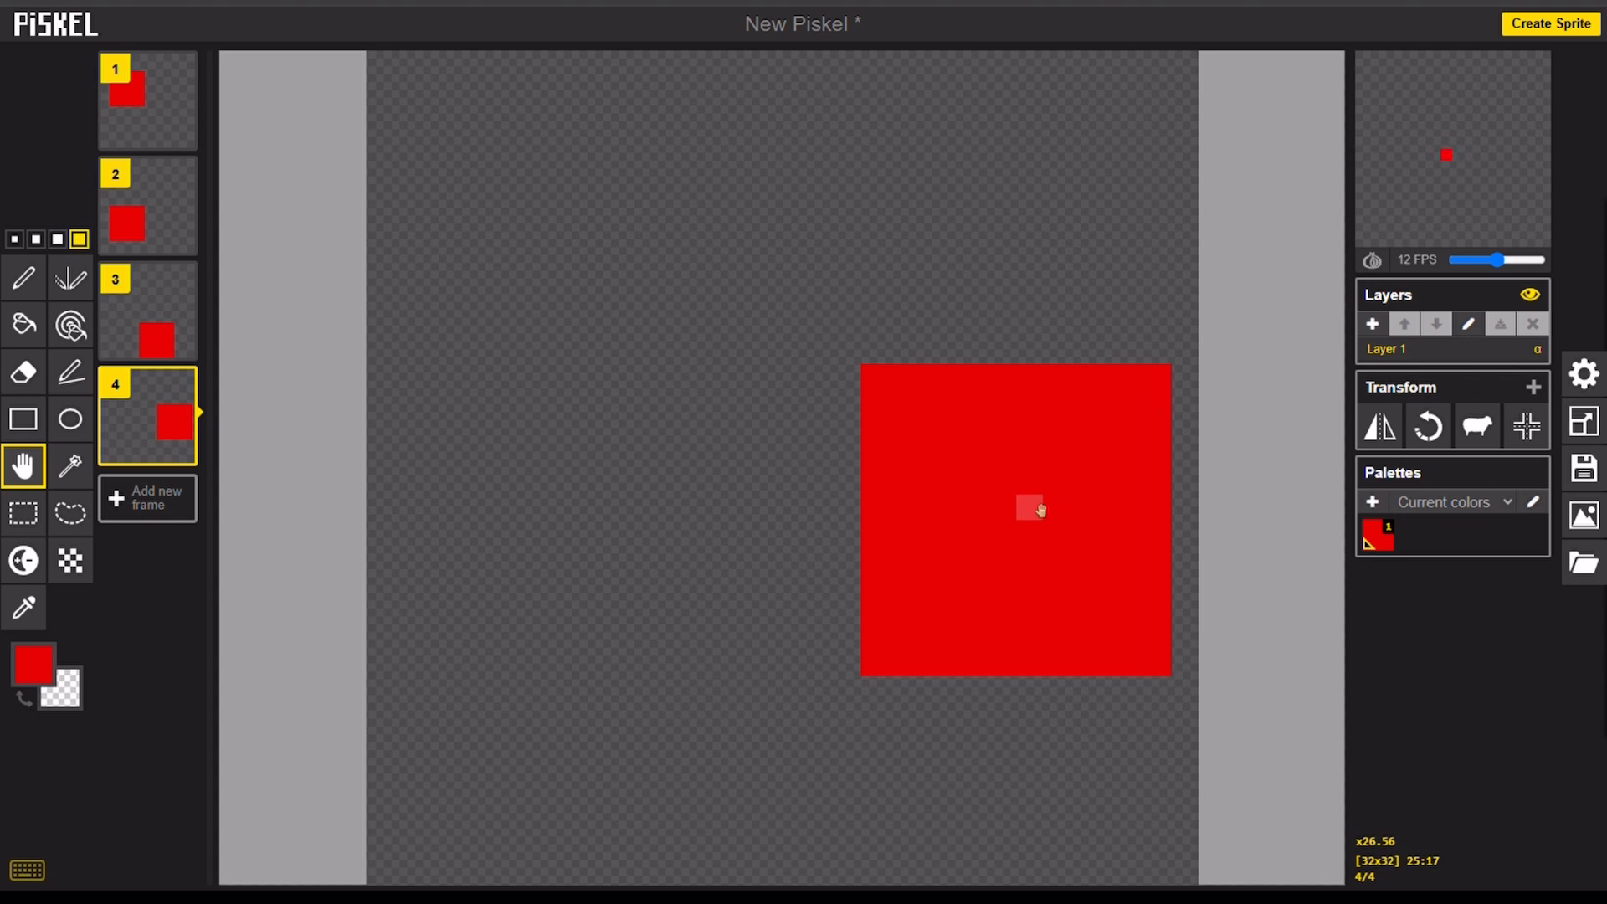
{"action": "left_click", "coordinate": [181, 450]}
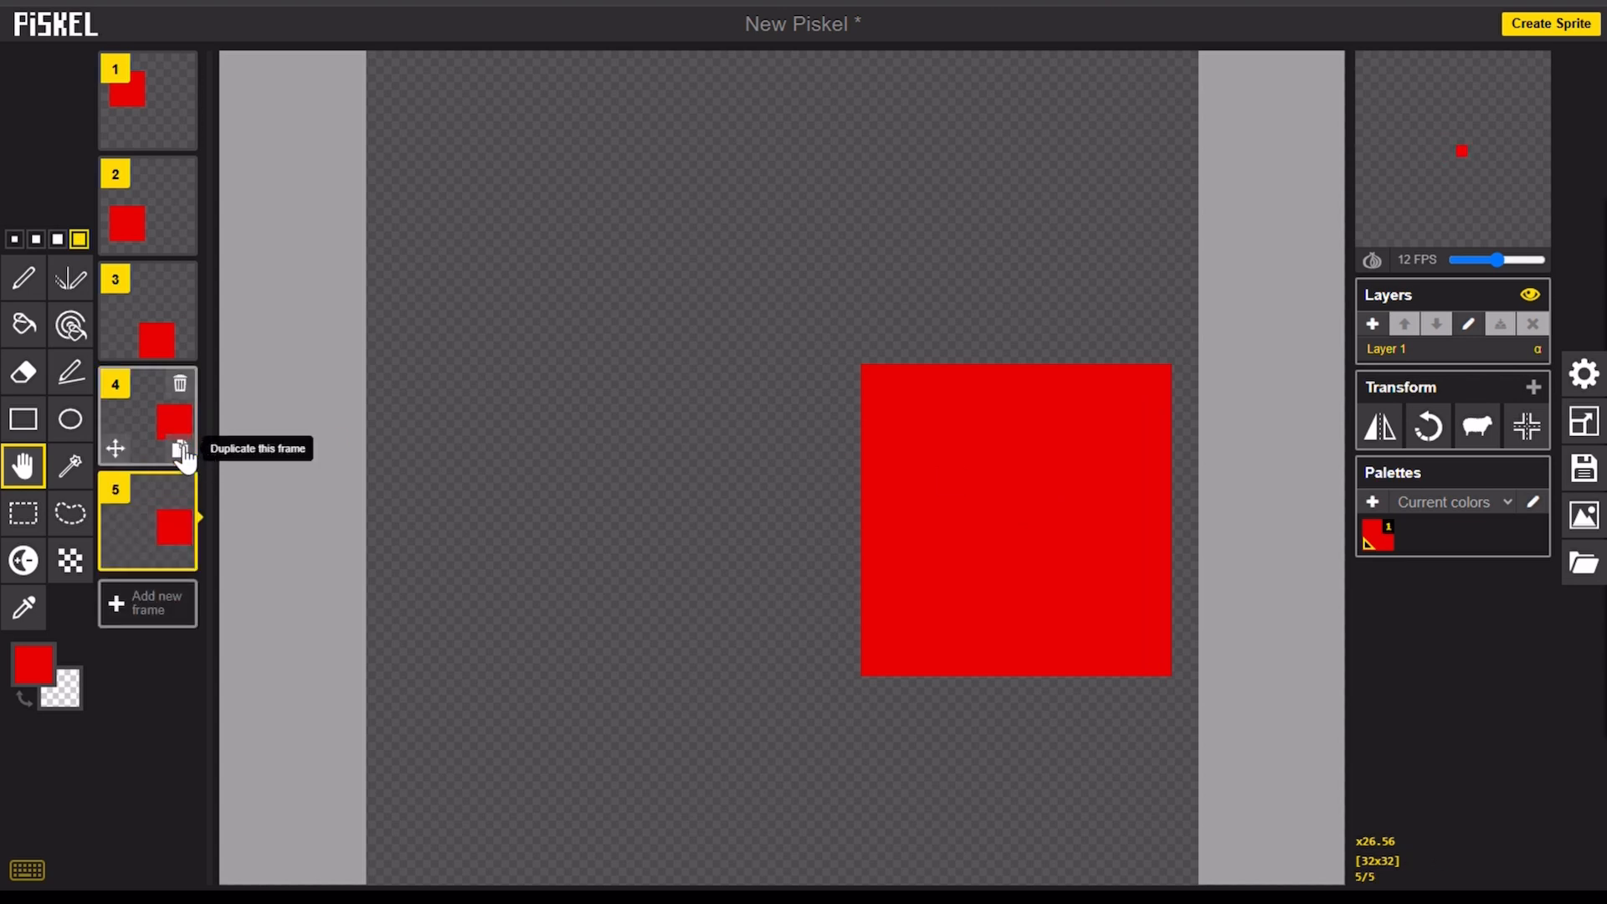
{"action": "left_click_drag", "start_coordinate": [1007, 459], "coordinate": [926, 249]}
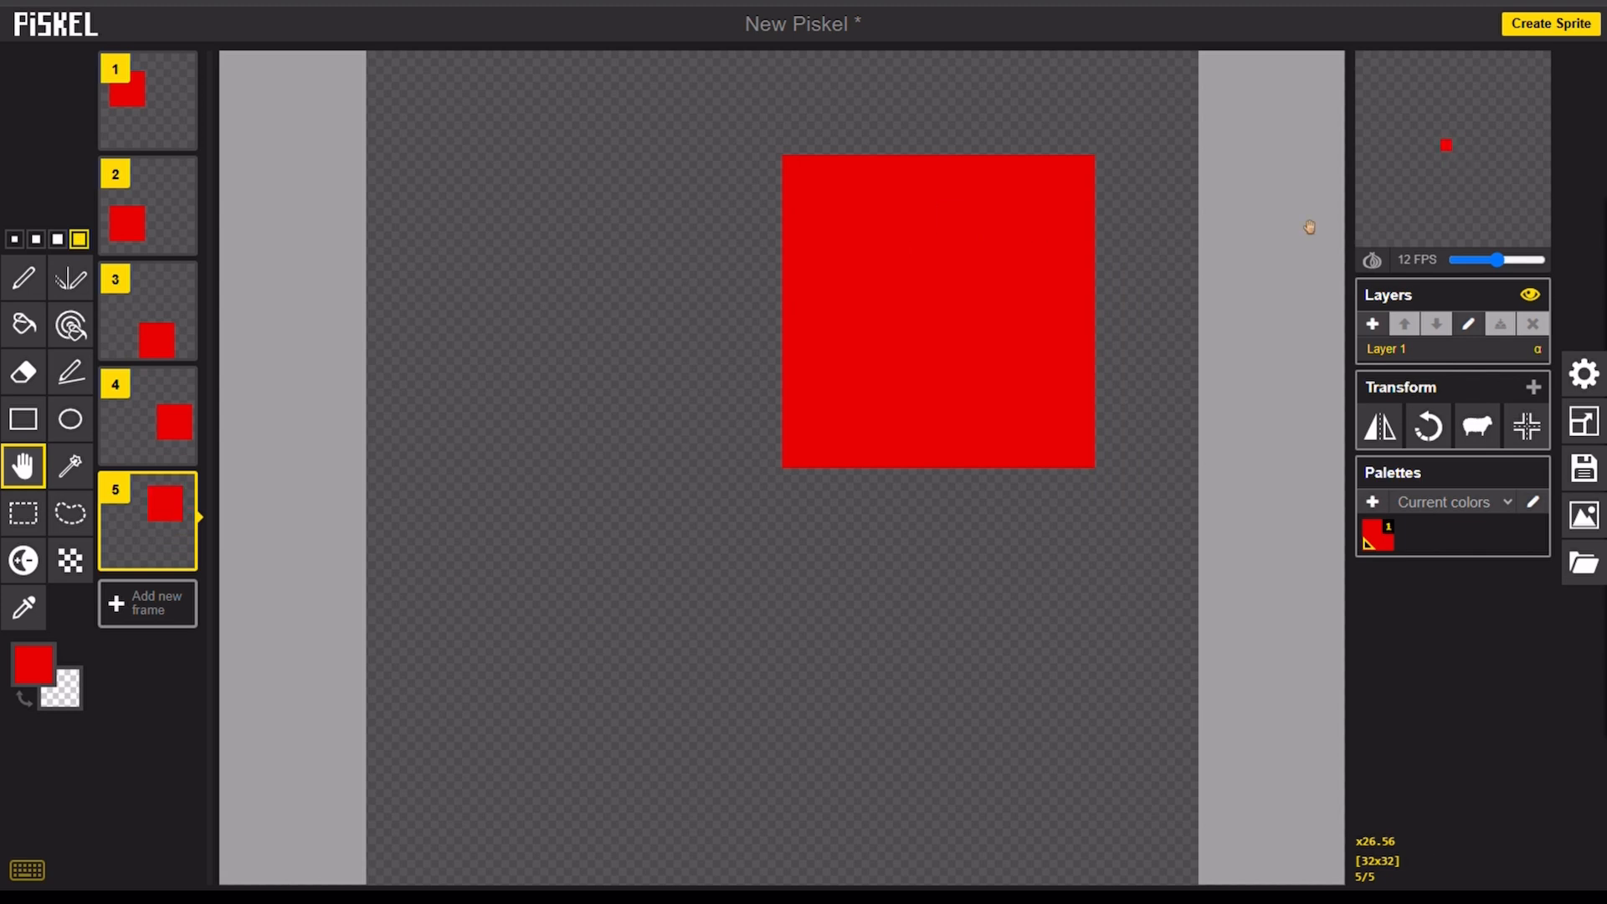
Set the animation preview speed to 7 FPS
{"action": "mouse_move", "coordinate": [1475, 186]}
{"action": "left_click_drag", "start_coordinate": [1494, 255], "coordinate": [1469, 258]}
{"action": "mouse_move", "coordinate": [1470, 261]}
{"action": "left_mouse_down"}
{"action": "mouse_move", "coordinate": [1535, 261]}
{"action": "mouse_move", "coordinate": [1478, 259]}
{"action": "left_mouse_up"}
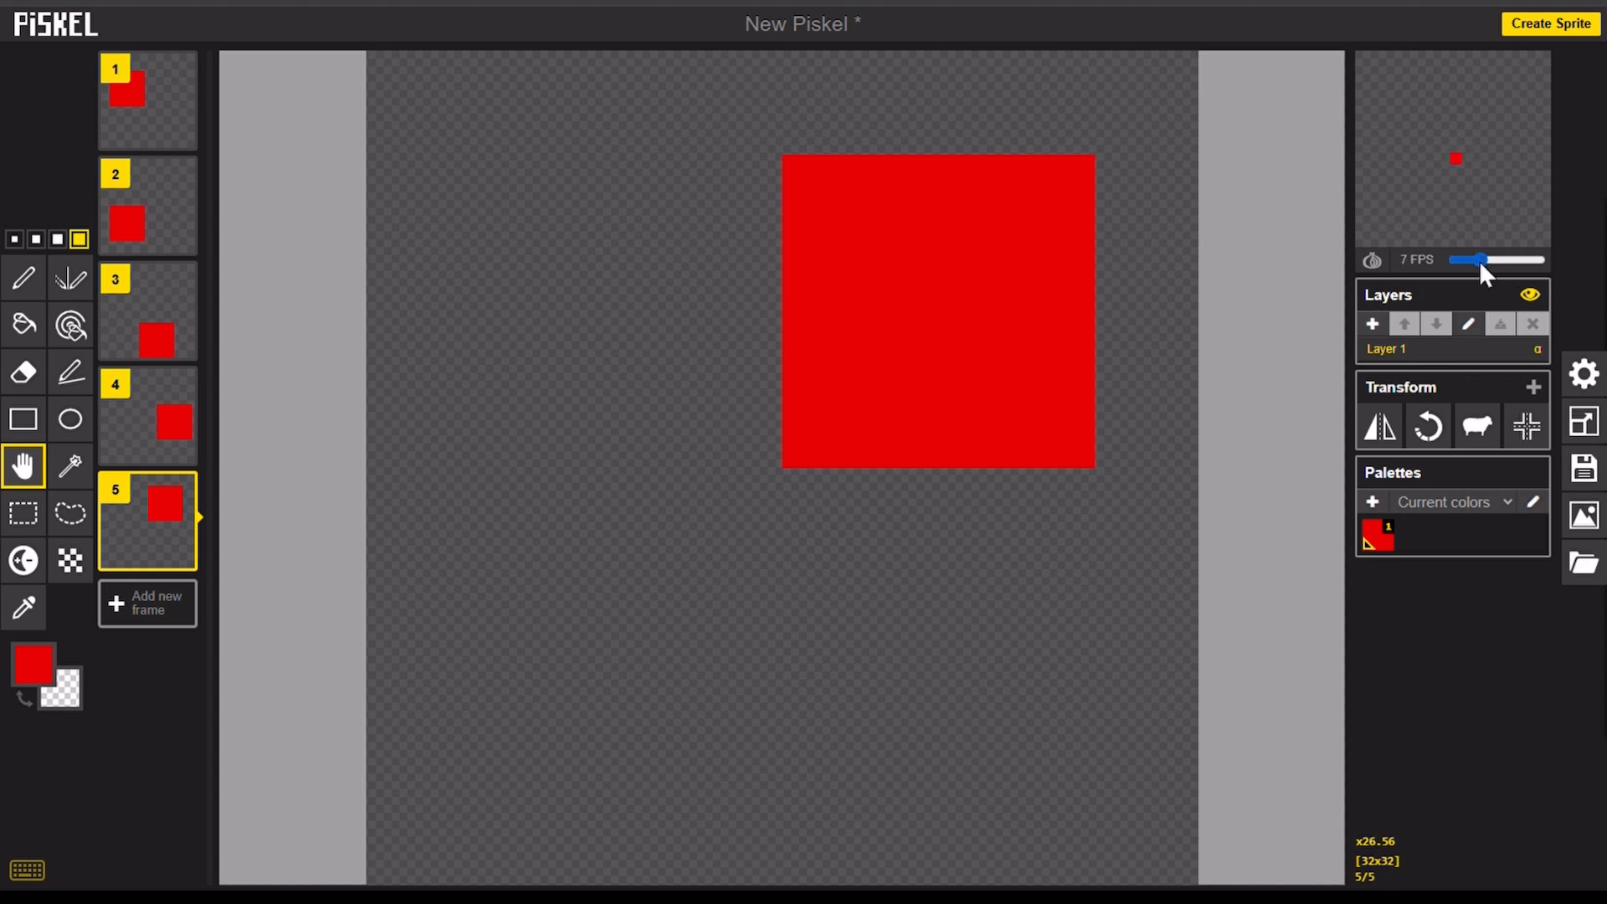
Enable the onion skin, duplicate frame 5 and move the square in the copy left and up, close to the canvas's top edge
{"action": "left_click", "coordinate": [1373, 262]}
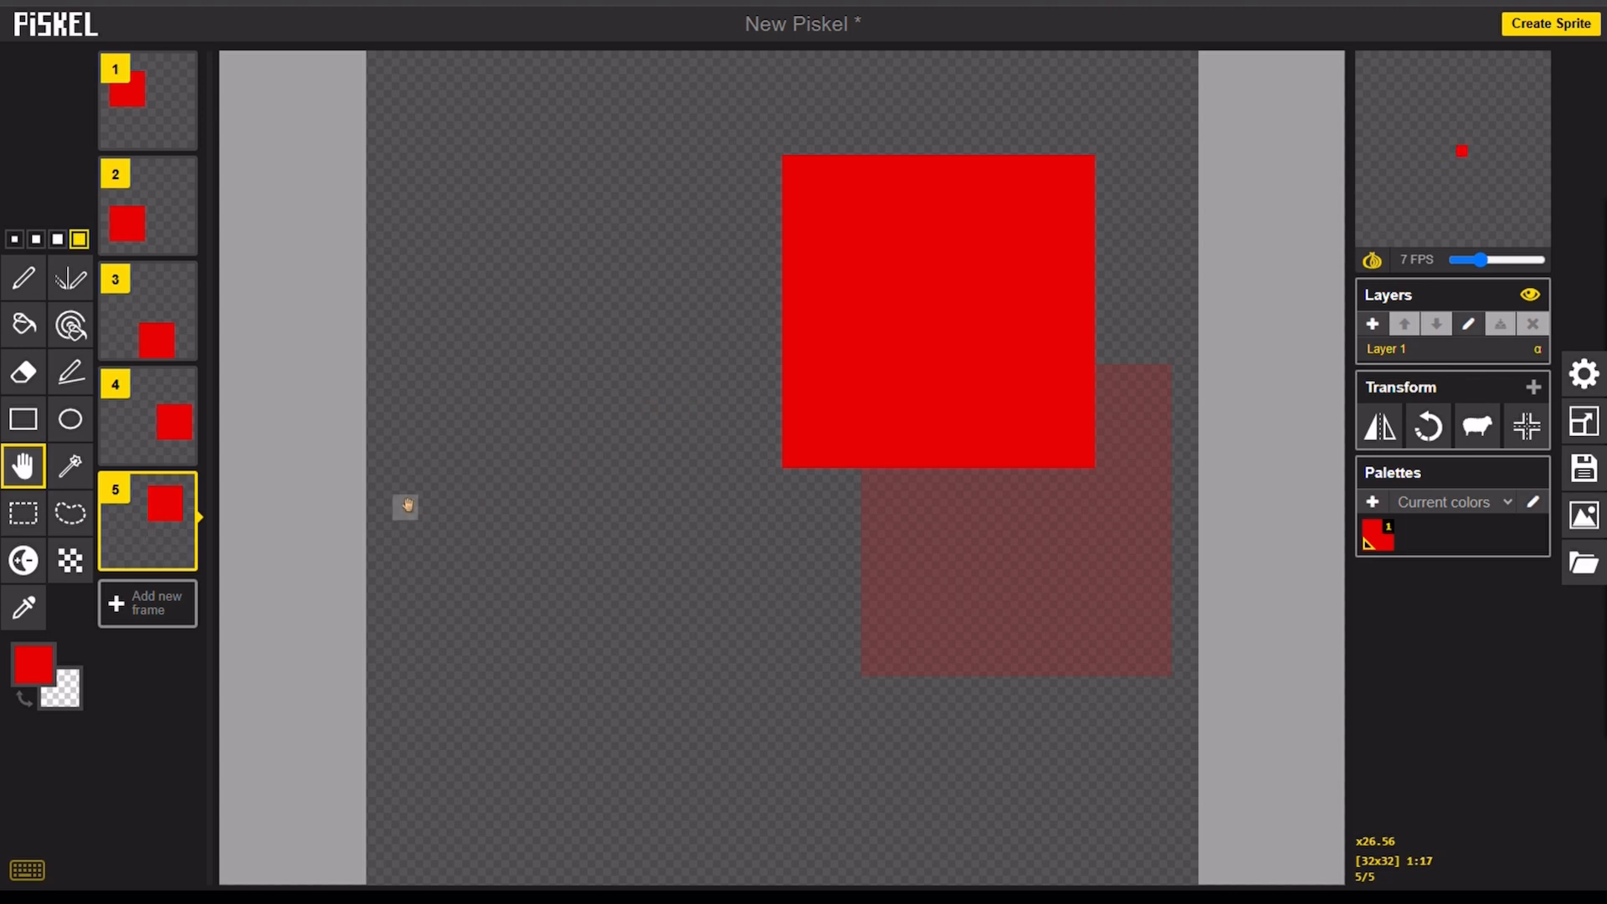
{"action": "left_click", "coordinate": [180, 554]}
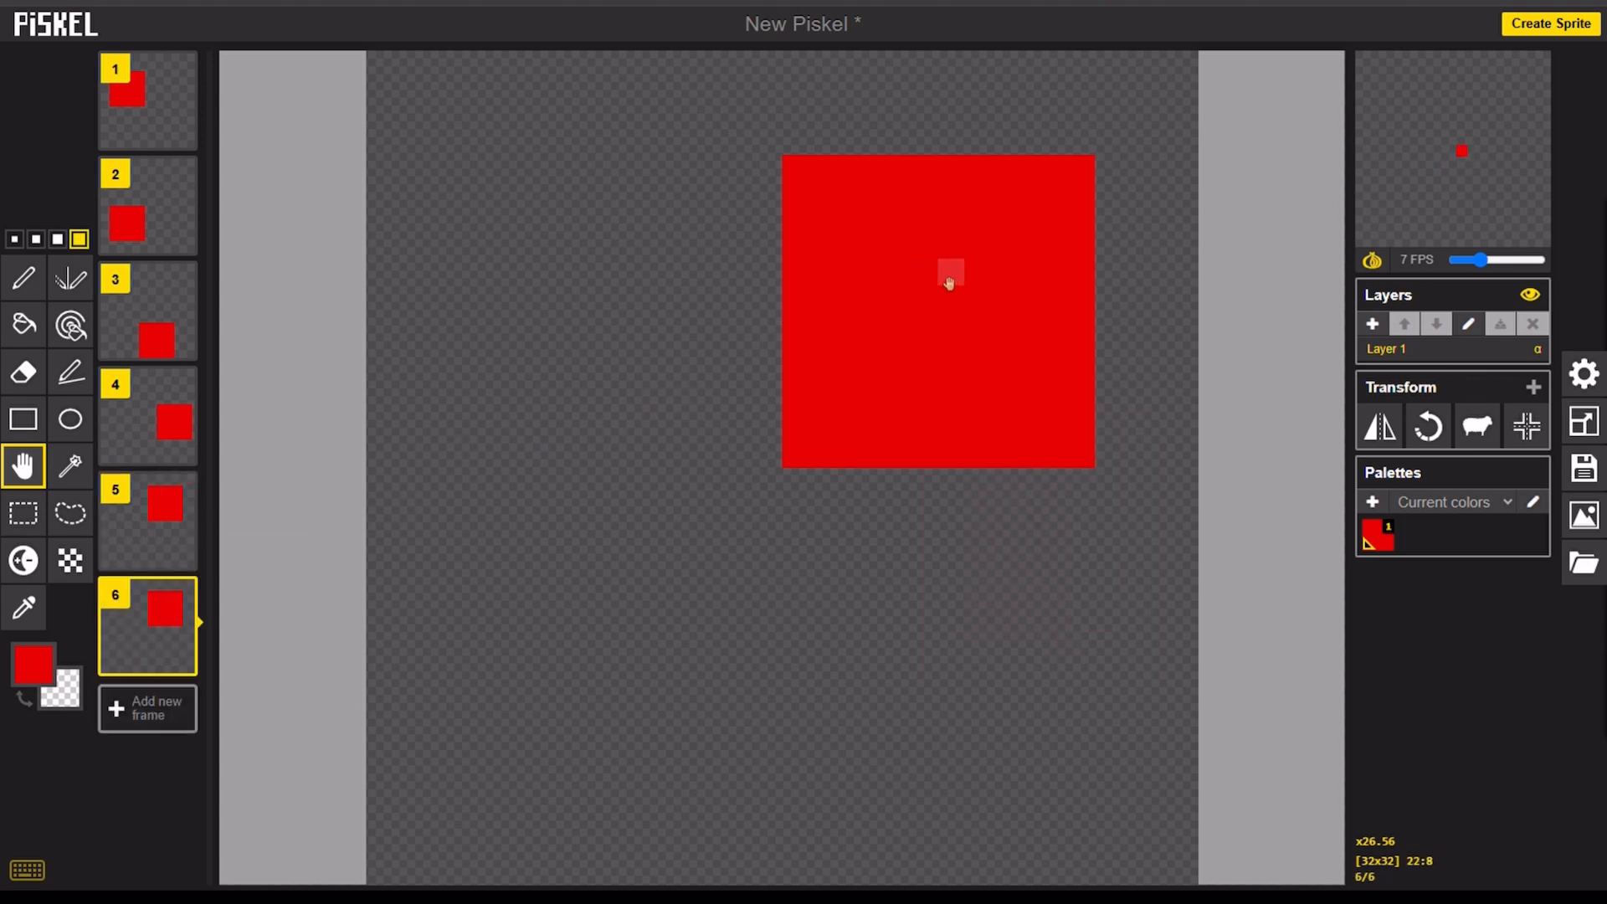
{"action": "left_click_drag", "start_coordinate": [939, 273], "coordinate": [767, 219]}
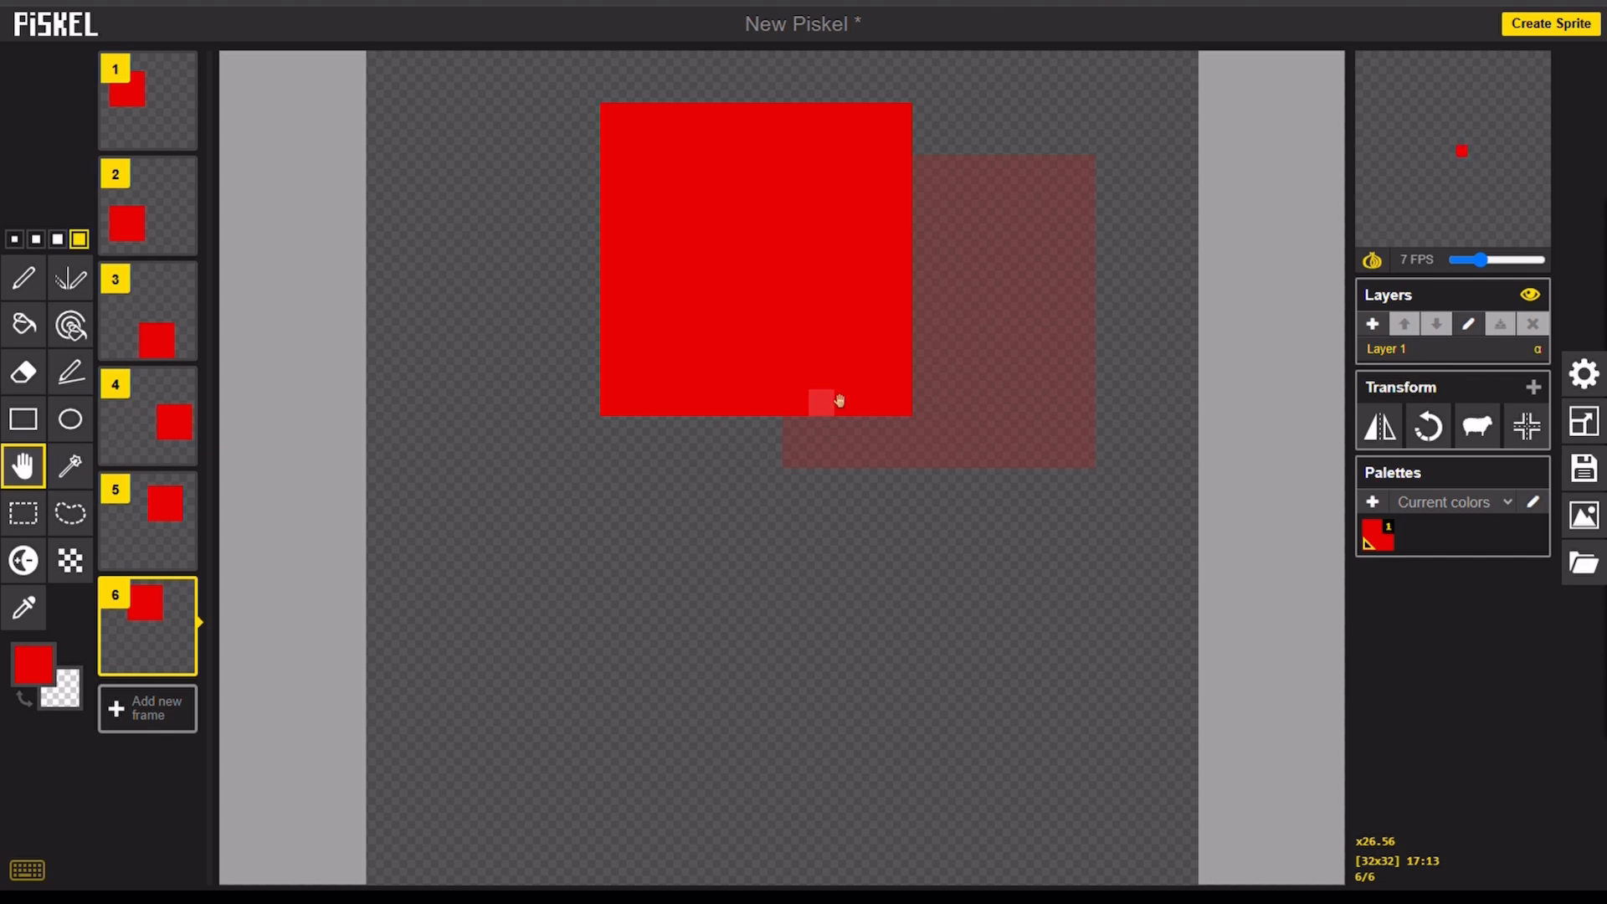
{"action": "left_click_drag", "start_coordinate": [821, 279], "coordinate": [790, 253]}
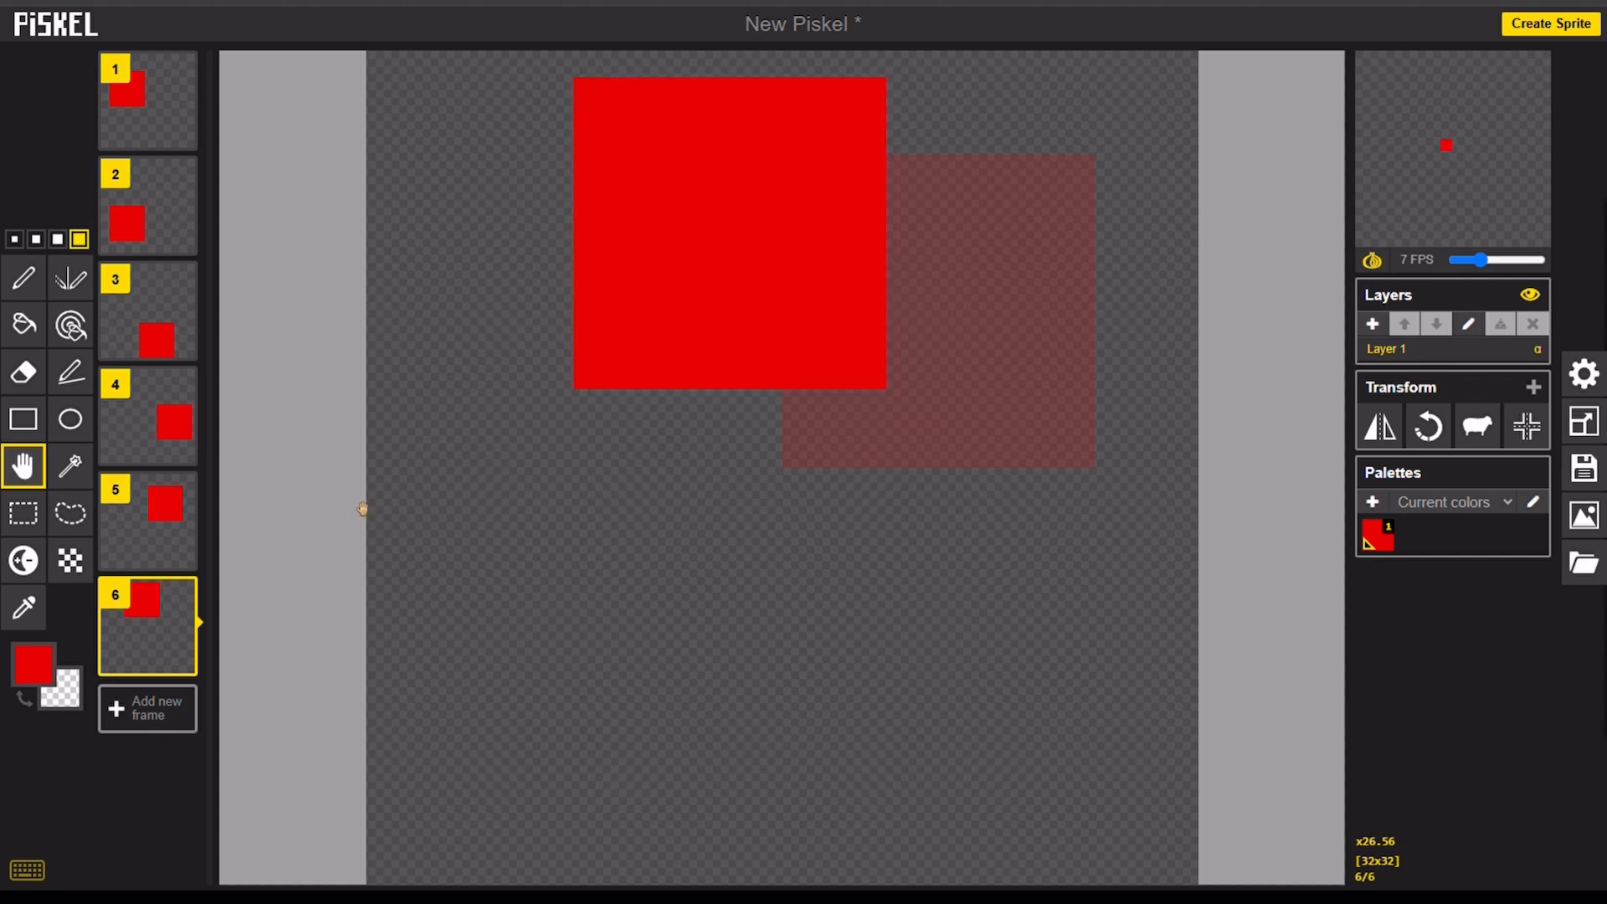
Add a new layer above Layer 1 and rename it background
{"action": "mouse_move", "coordinate": [157, 308]}
{"action": "left_click", "coordinate": [1373, 325]}
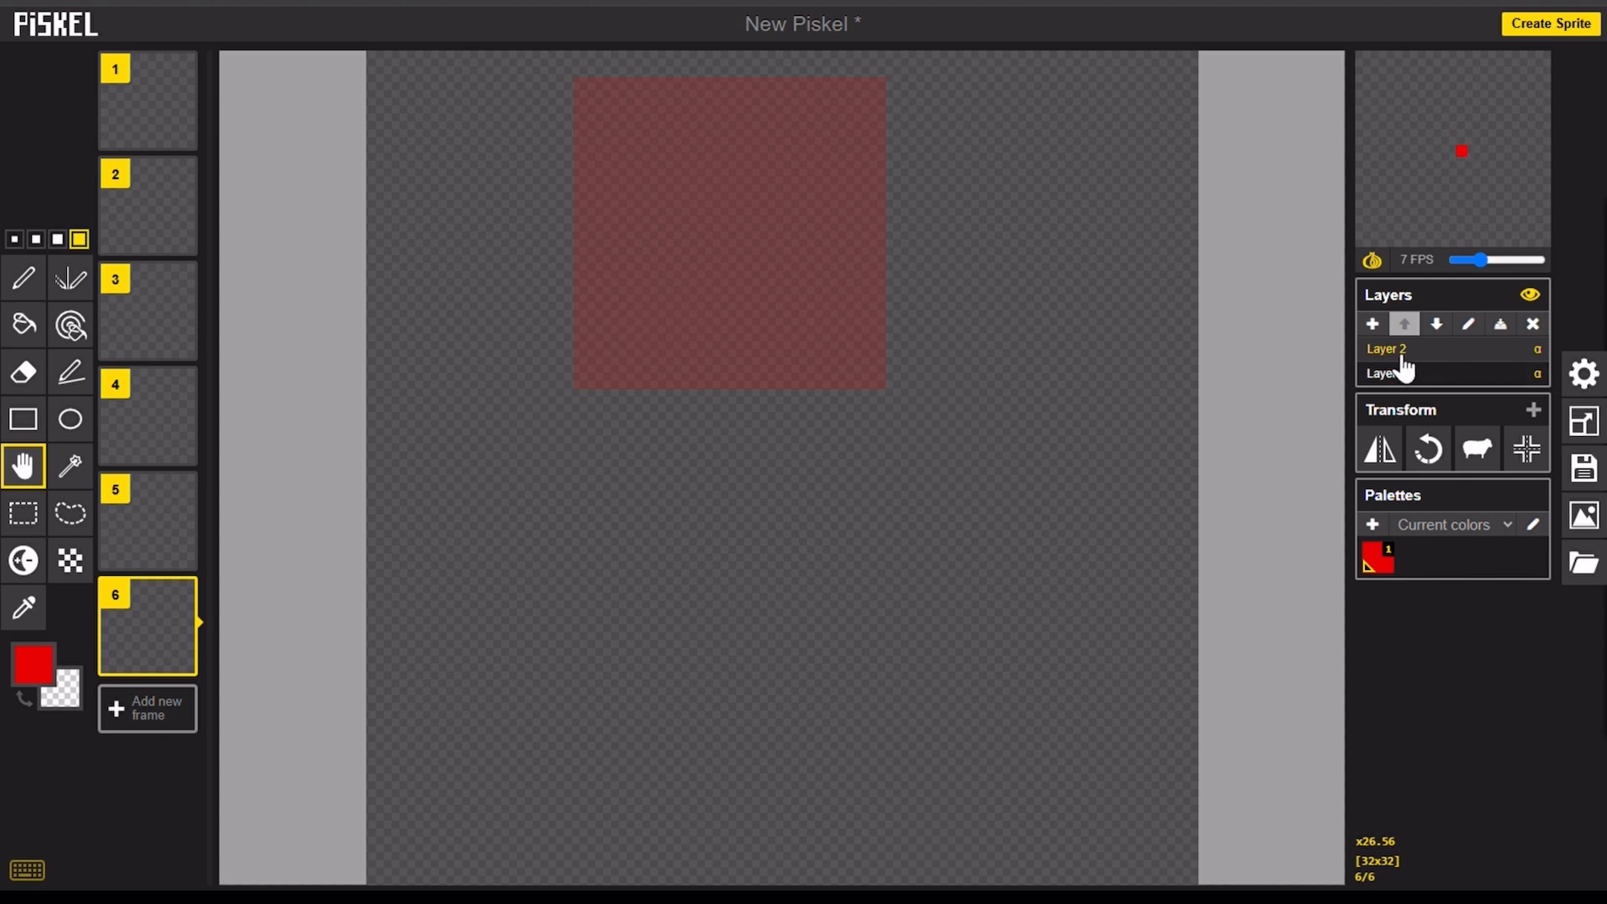
{"action": "double_click", "coordinate": [1400, 353]}
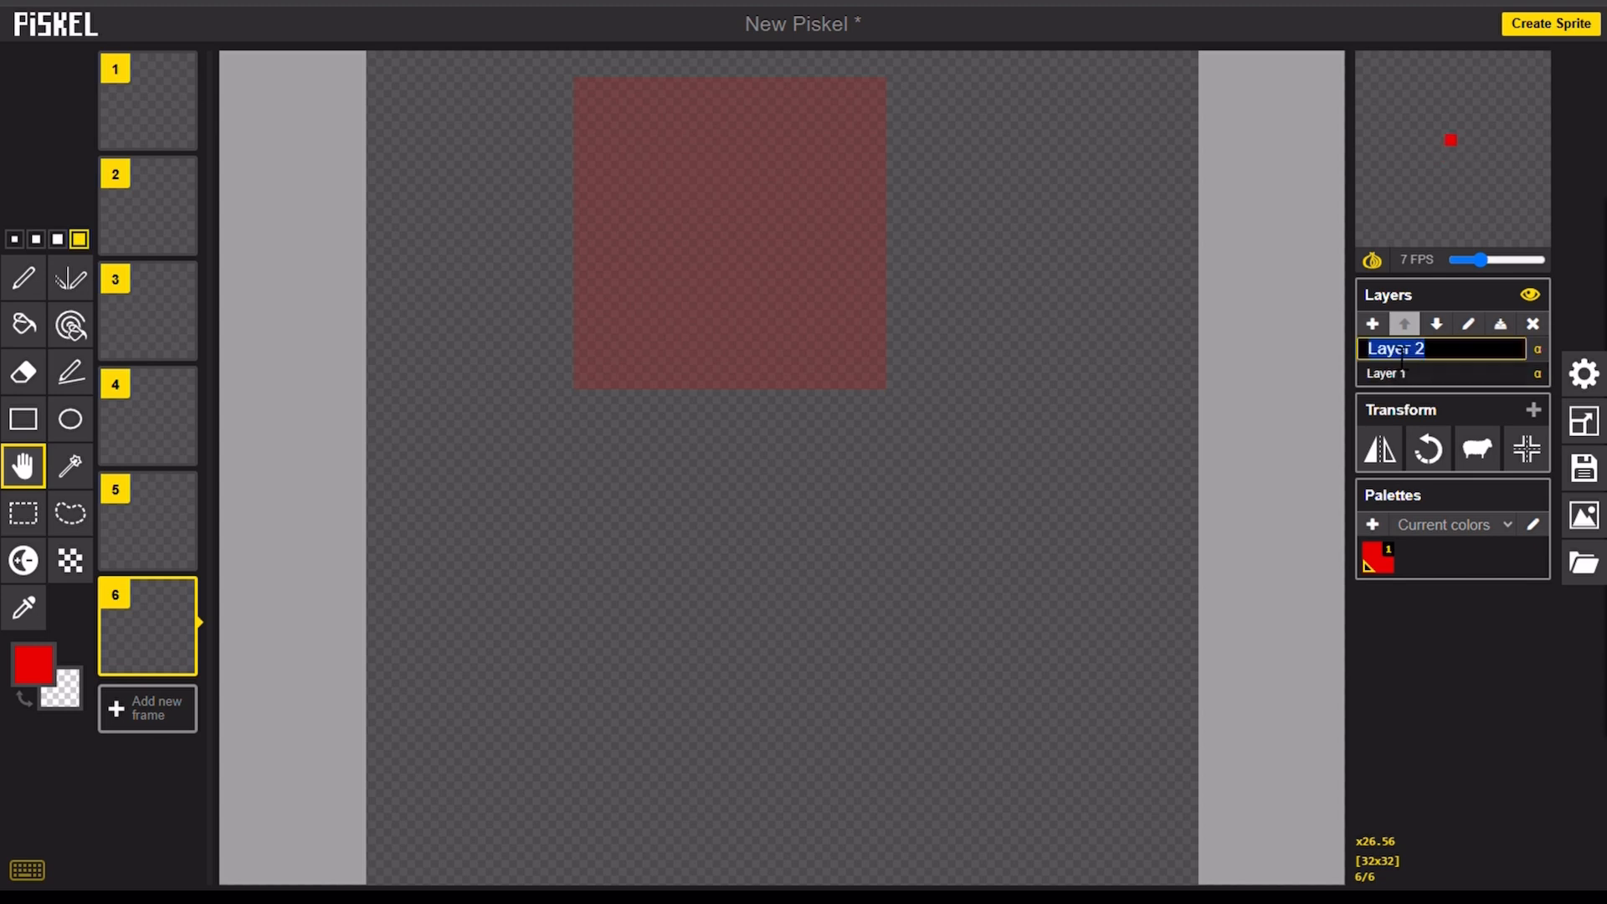
{"action": "type", "text": "background"}
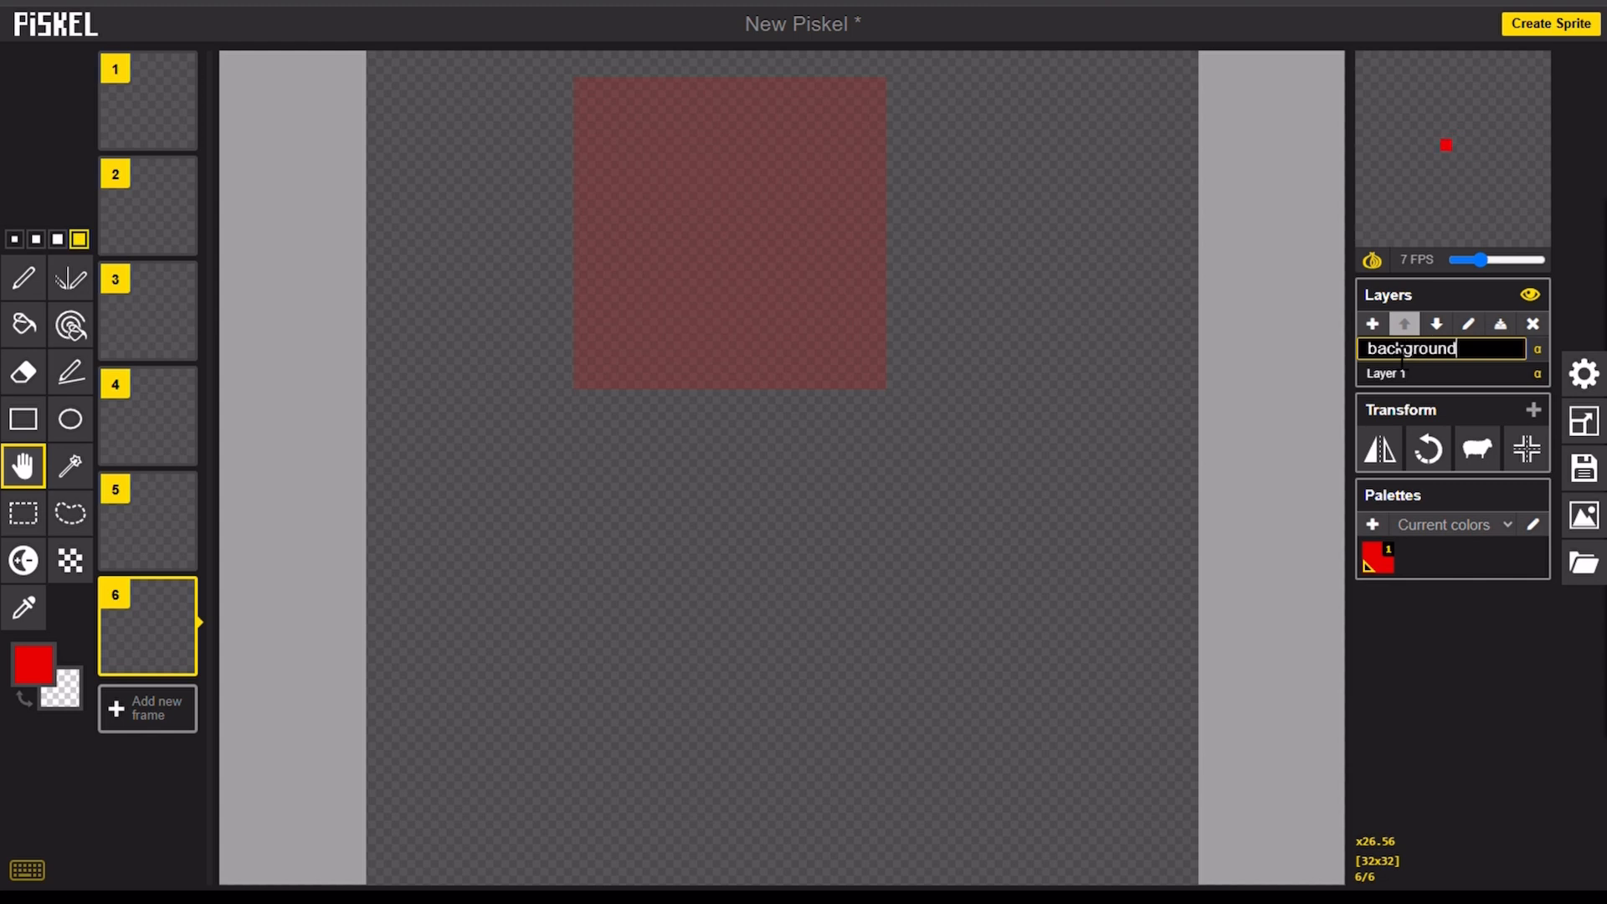
{"action": "key", "text": "Return"}
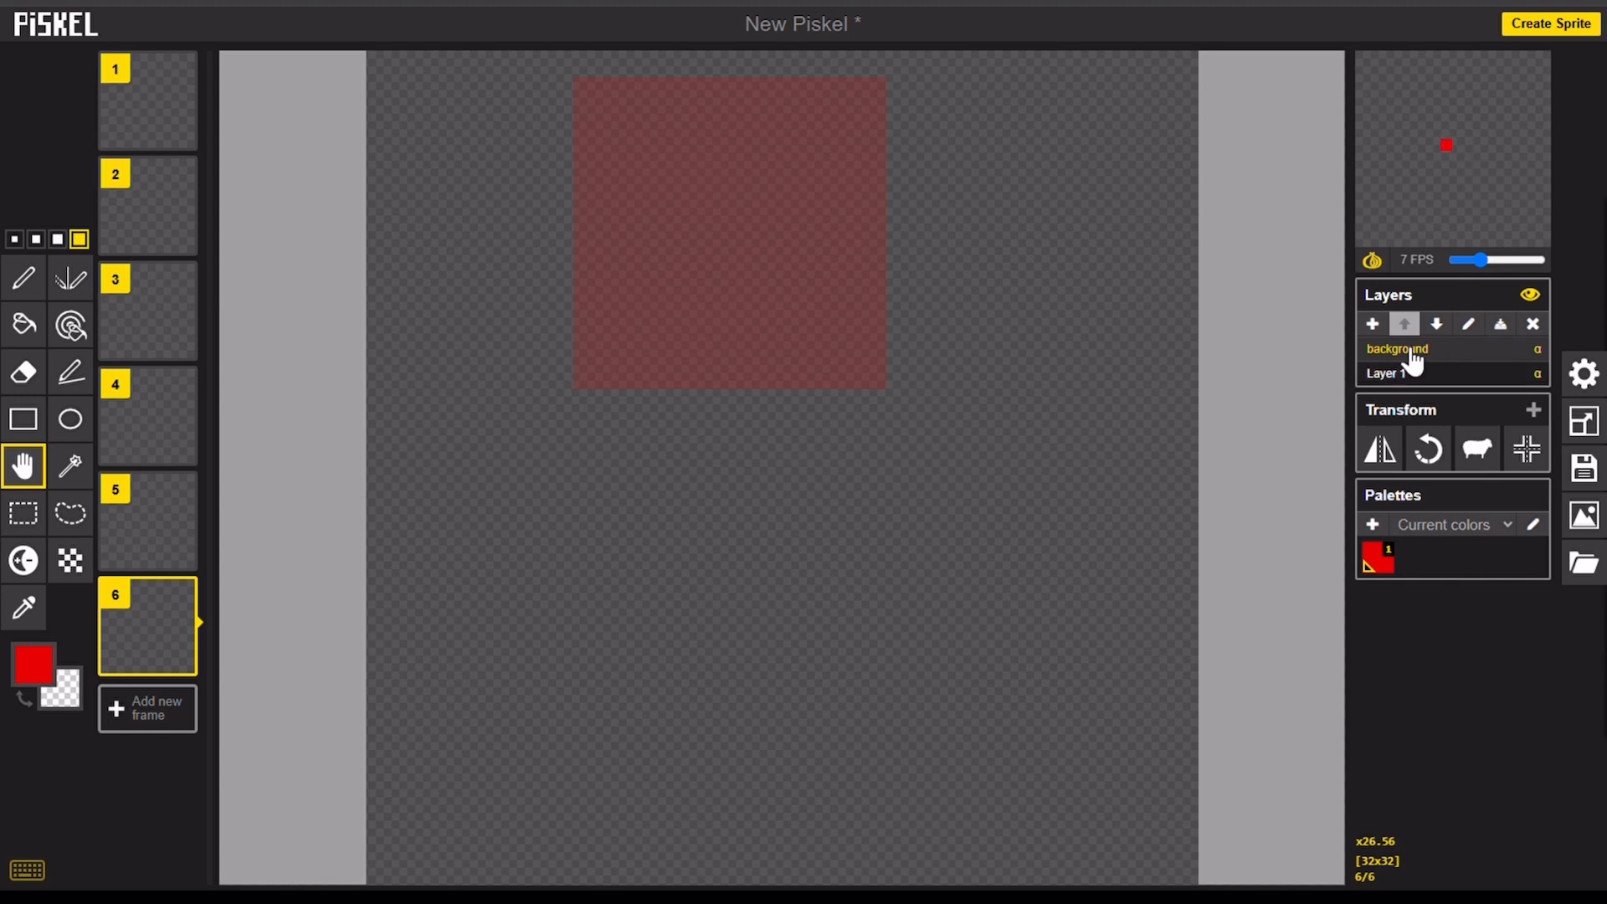
Fill the background layer of frame 6 with black (#000000) using the Paint bucket tool
{"action": "left_click", "coordinate": [23, 324]}
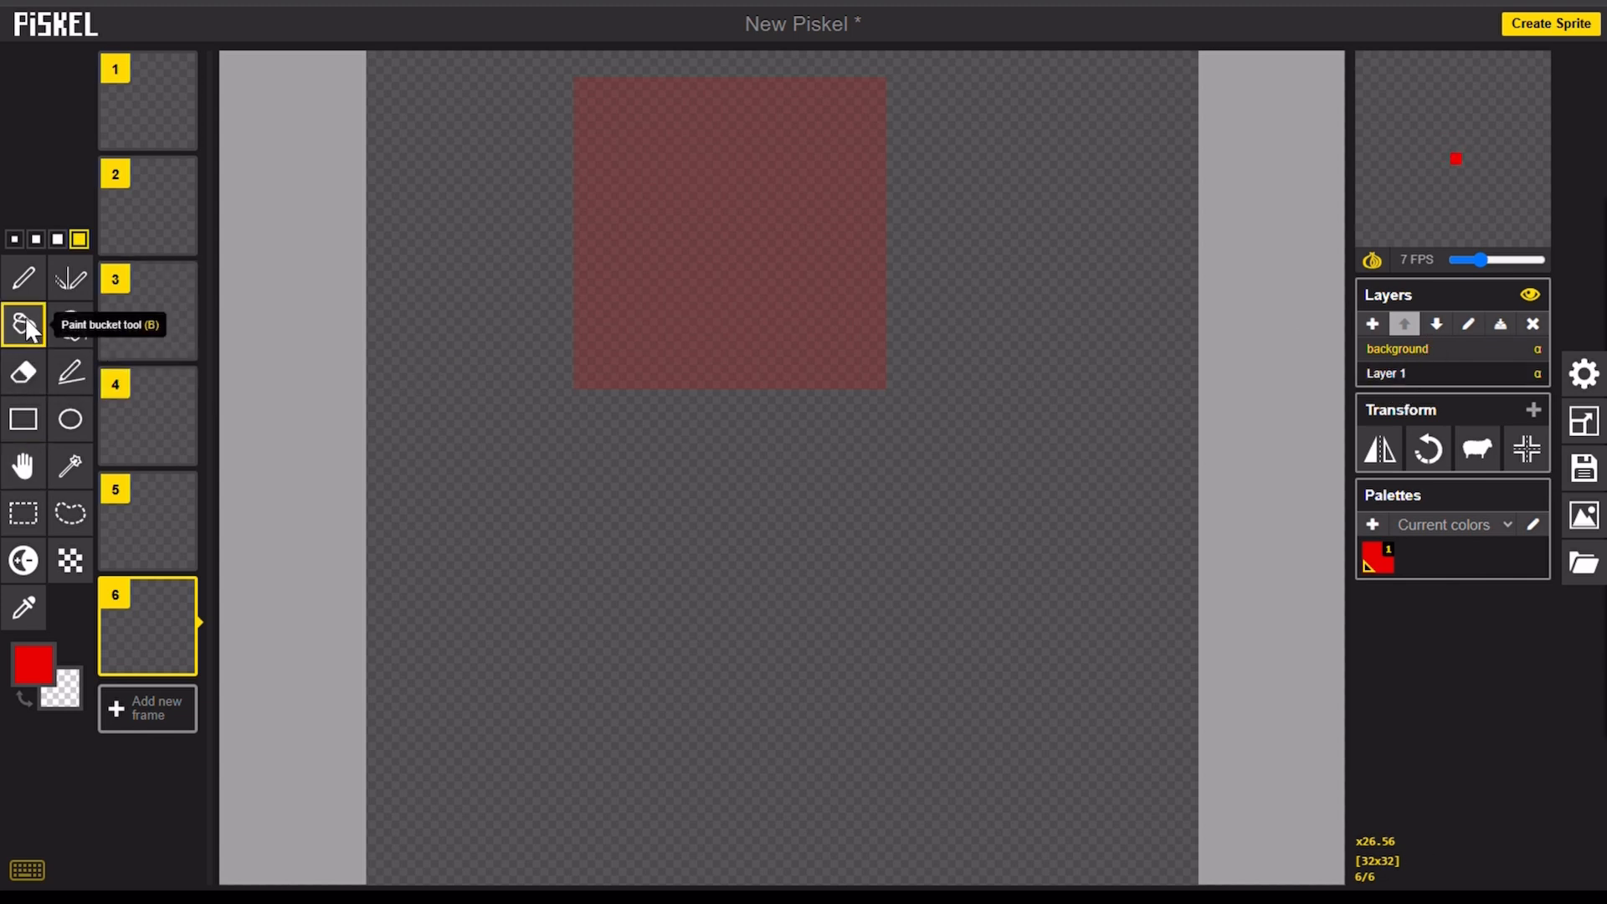
{"action": "left_click", "coordinate": [34, 665]}
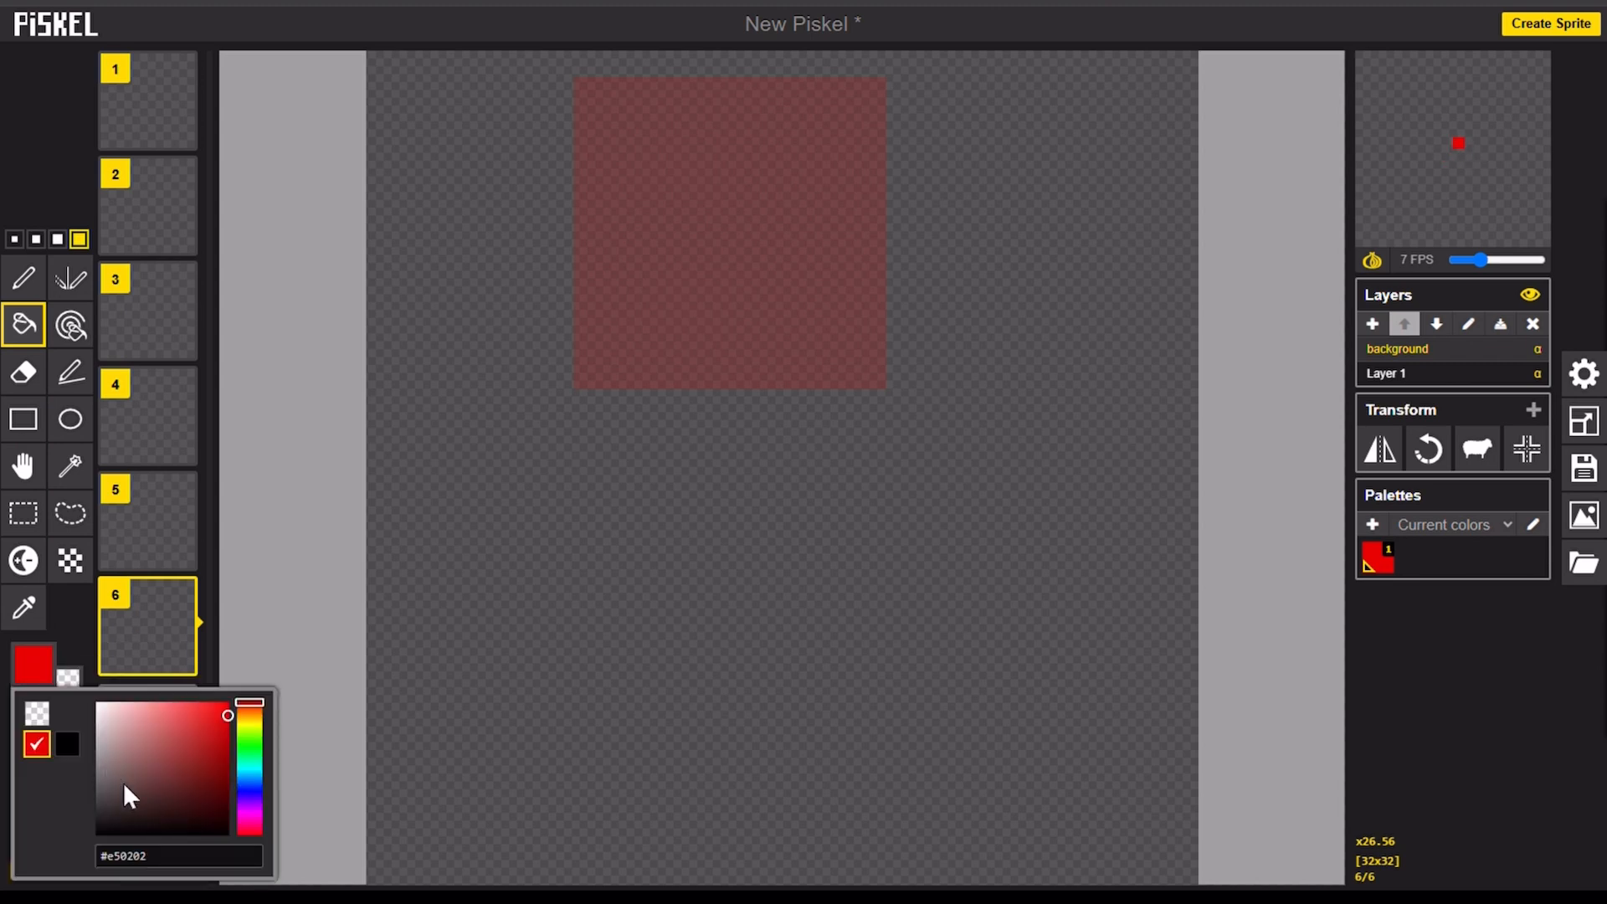
{"action": "left_click_drag", "start_coordinate": [117, 810], "coordinate": [237, 846]}
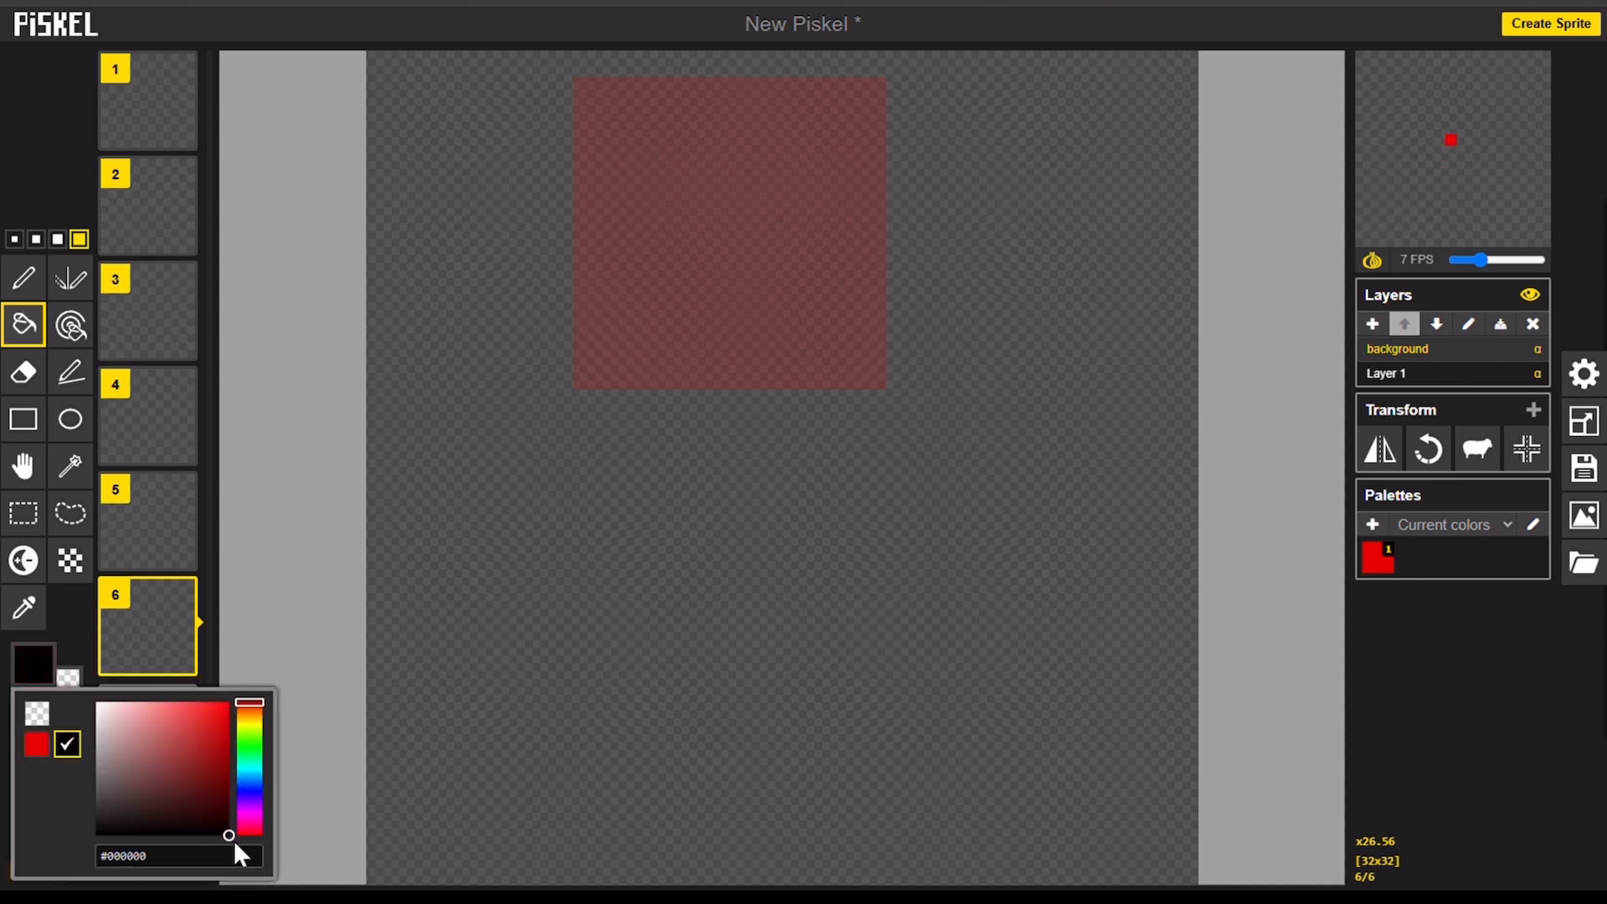
{"action": "left_click", "coordinate": [24, 335]}
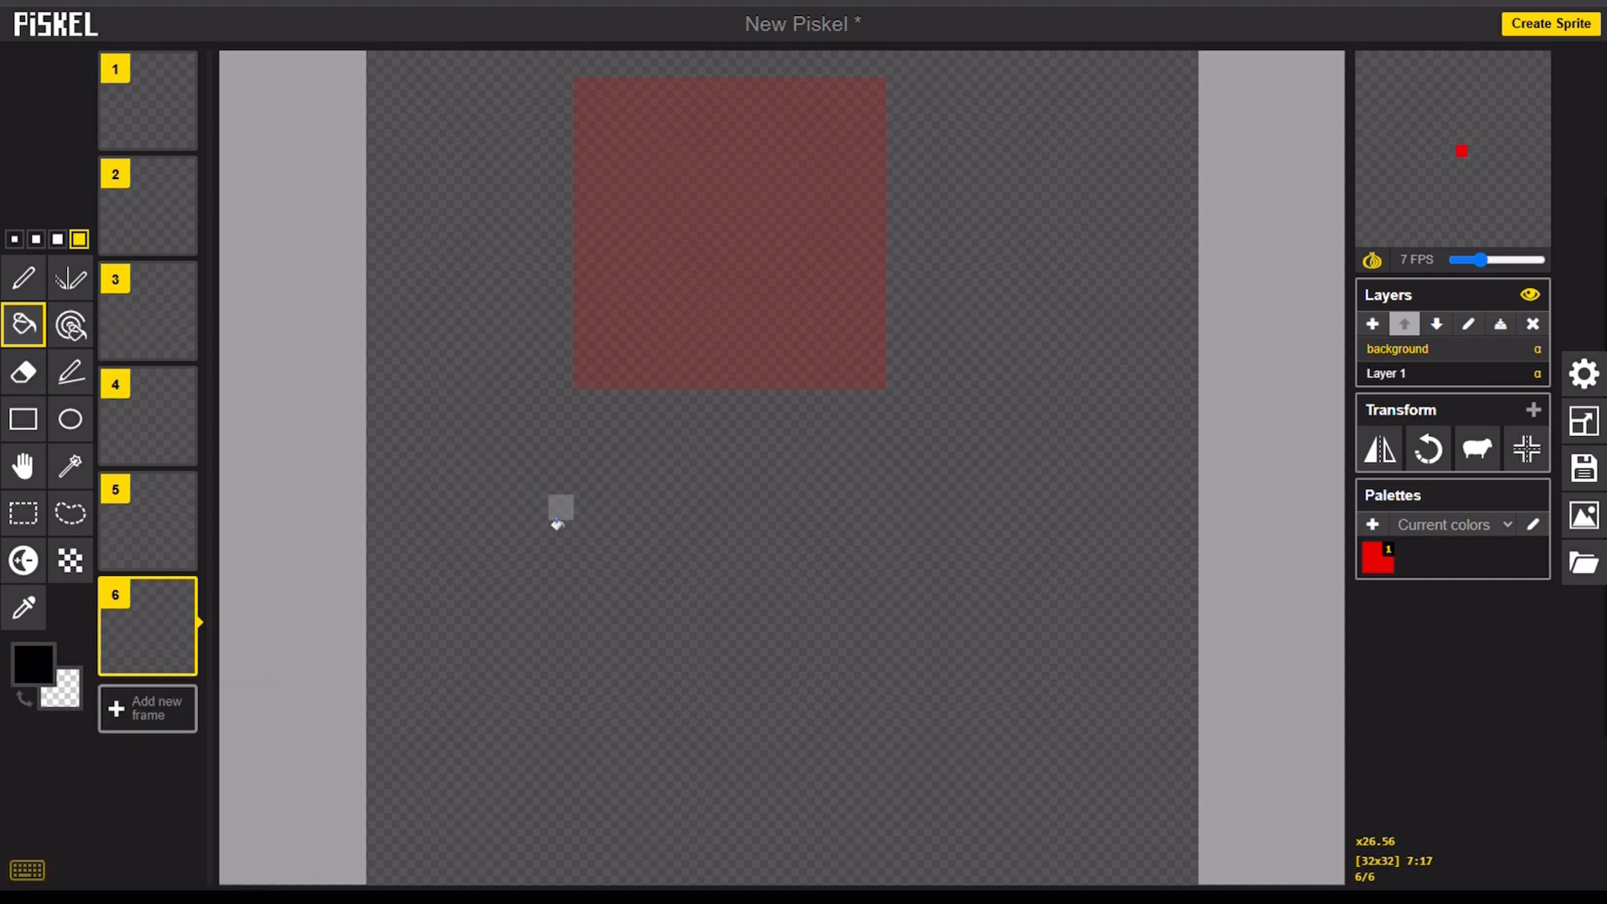
{"action": "left_click", "coordinate": [679, 540]}
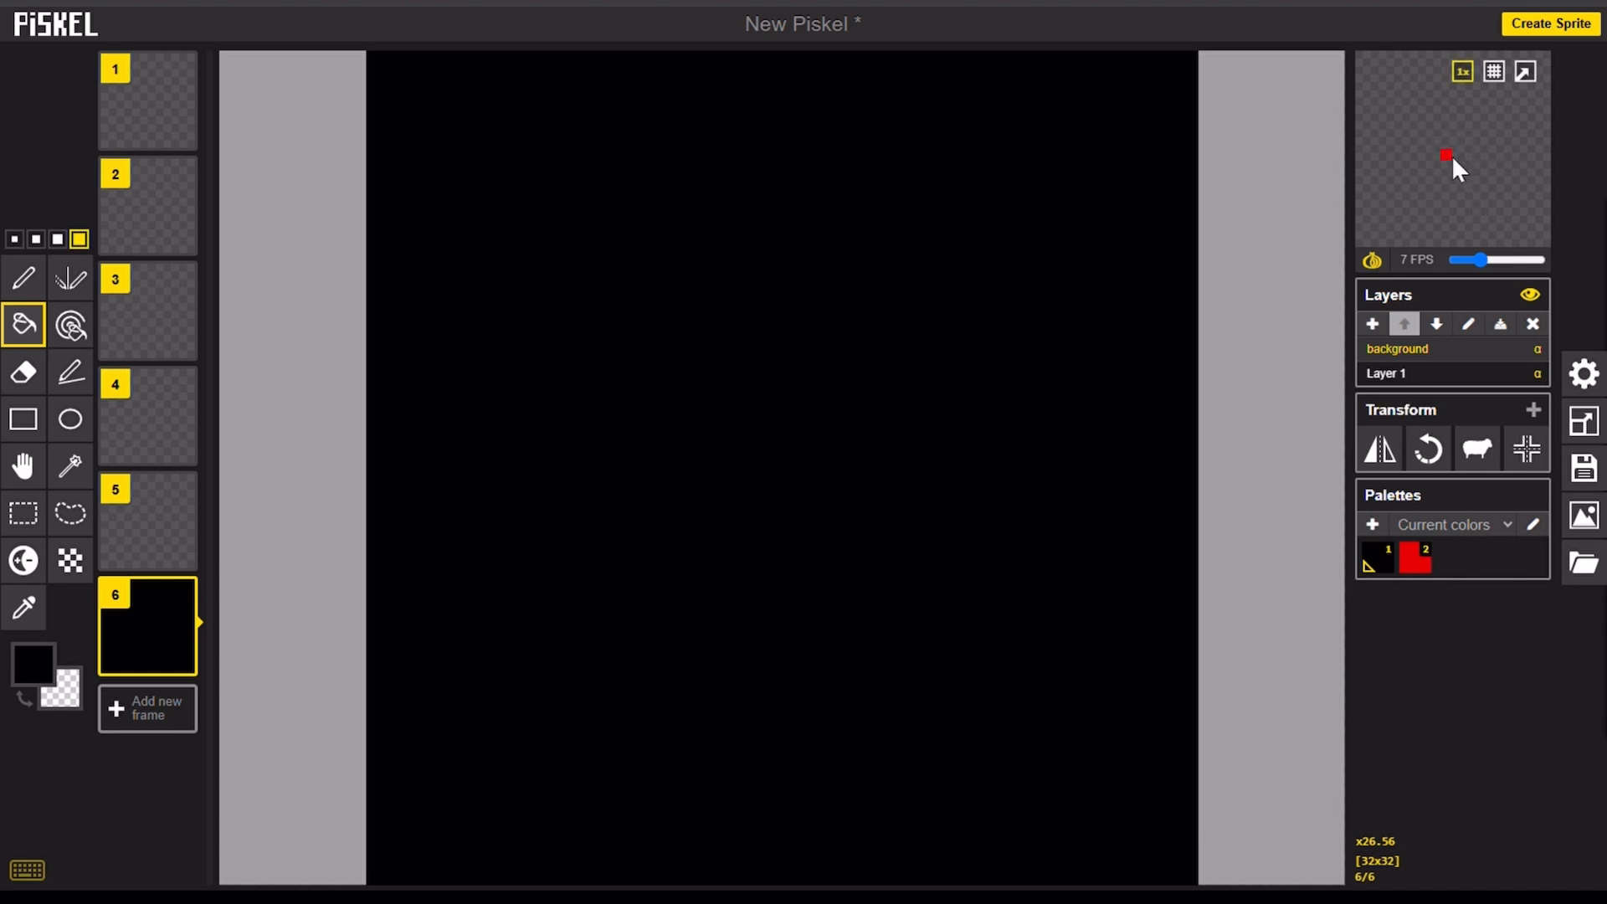
Move the background layer below Layer 1 and clone its black fill to all frames
{"action": "mouse_move", "coordinate": [1467, 74]}
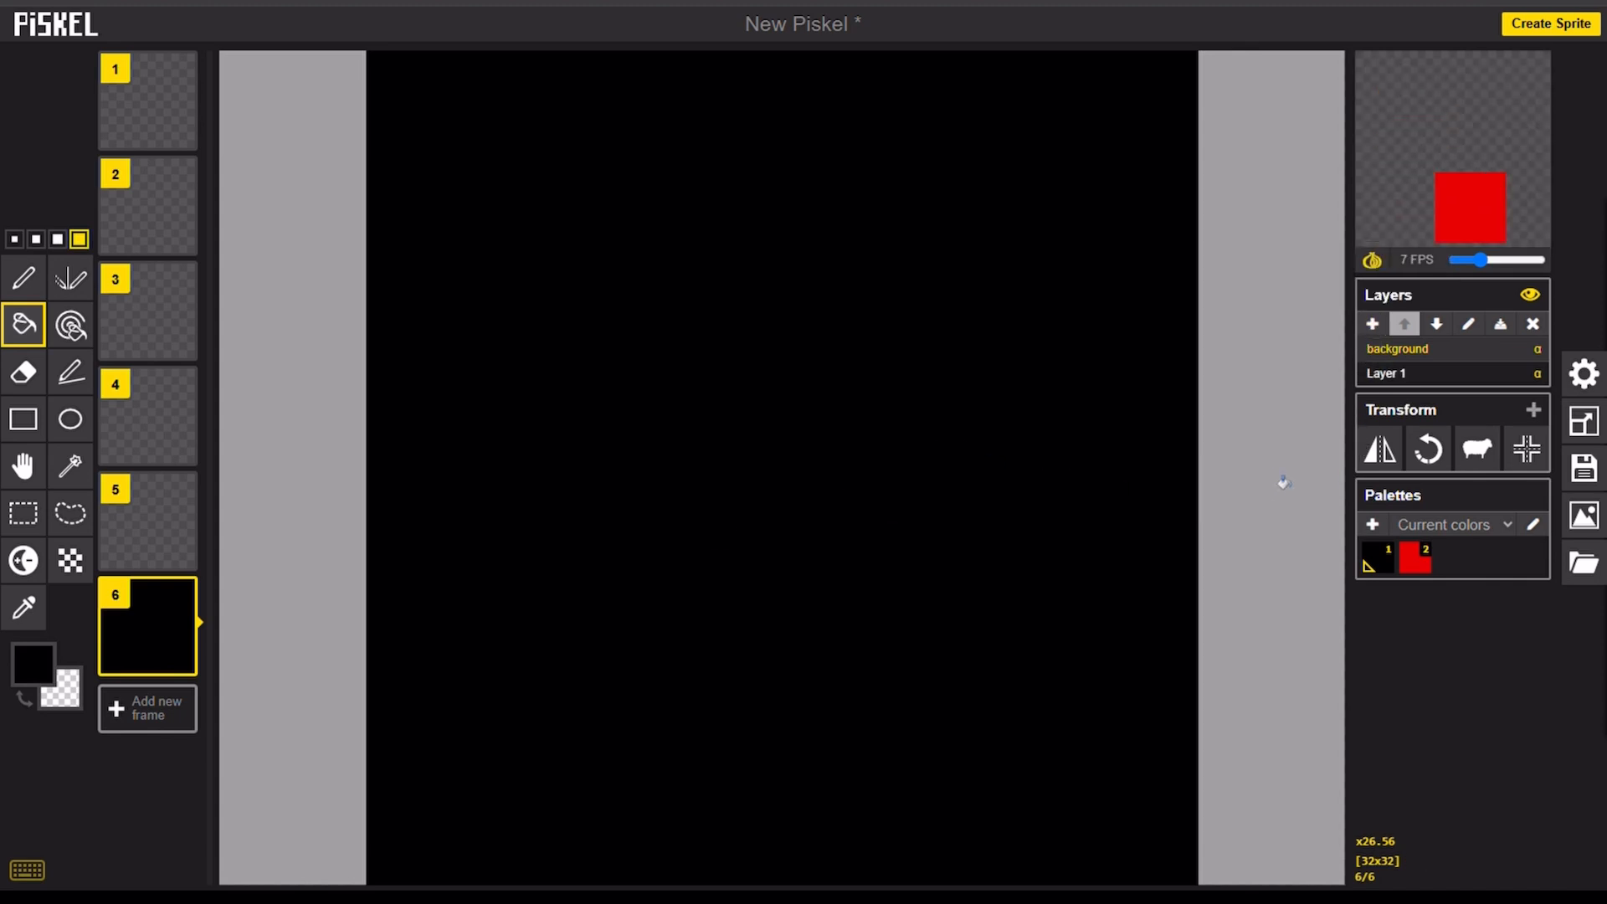
{"action": "left_click", "coordinate": [1436, 324]}
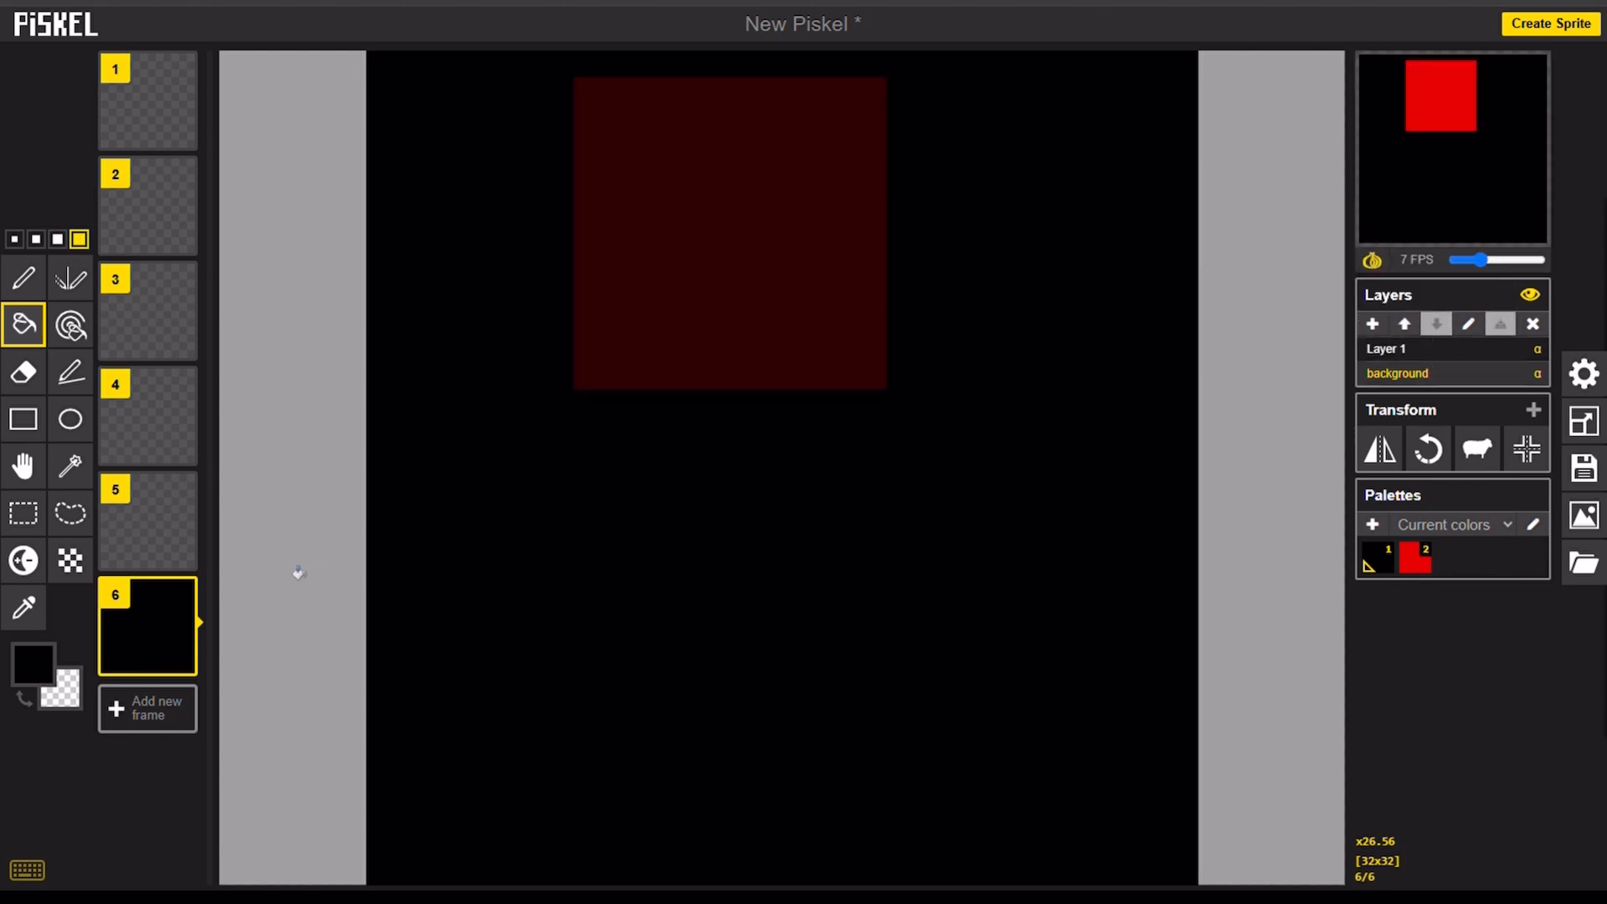
{"action": "mouse_move", "coordinate": [156, 647]}
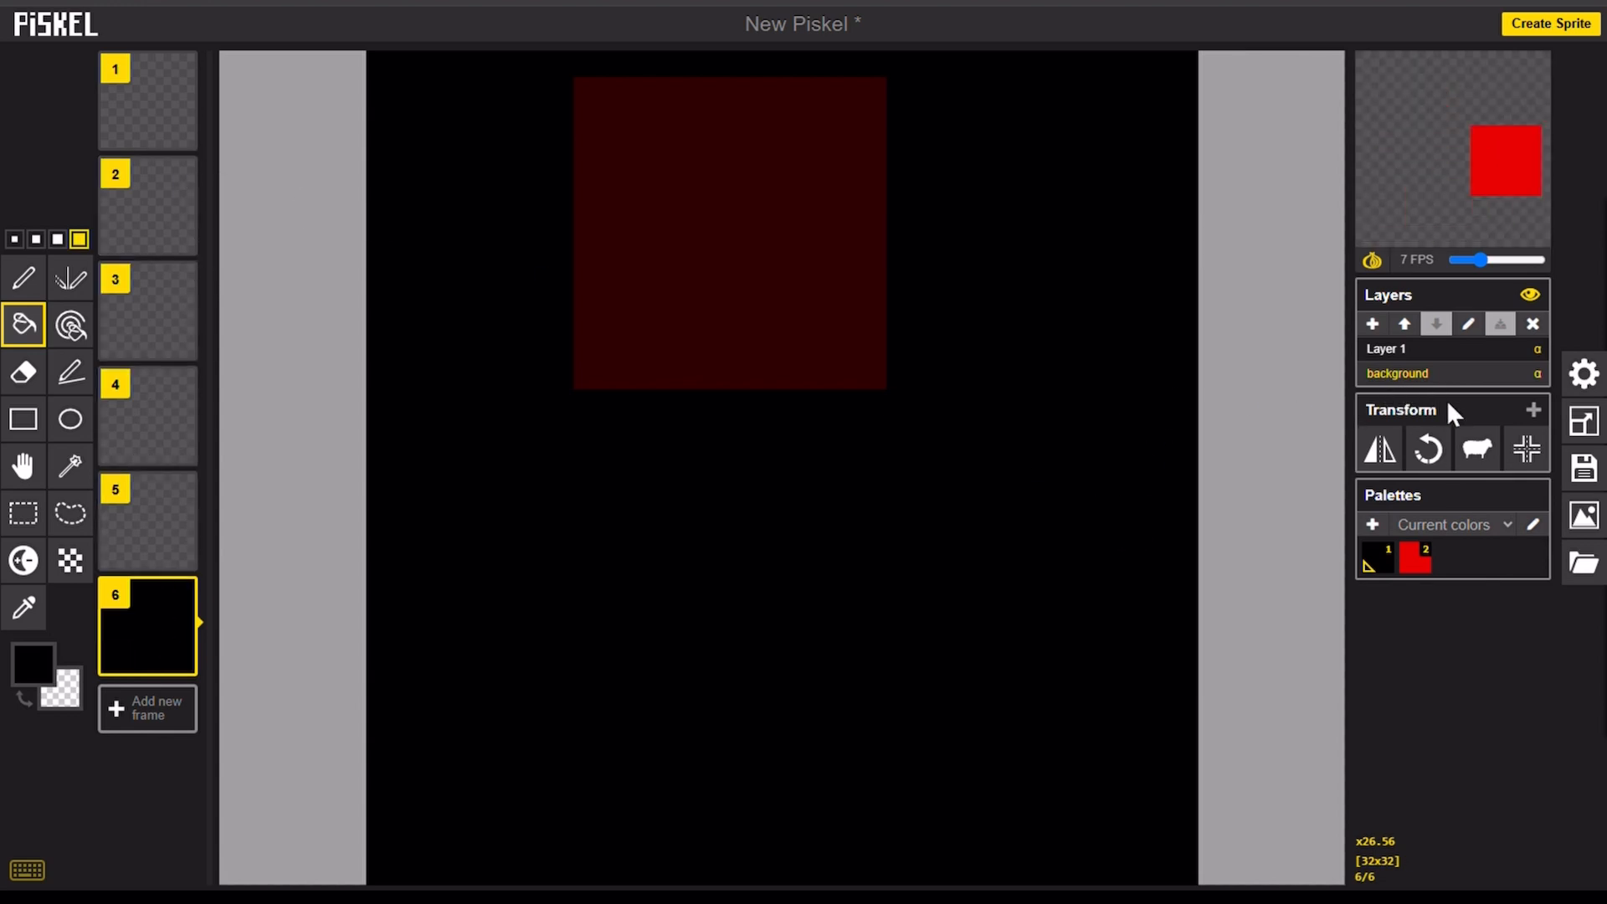
{"action": "left_click", "coordinate": [1488, 459]}
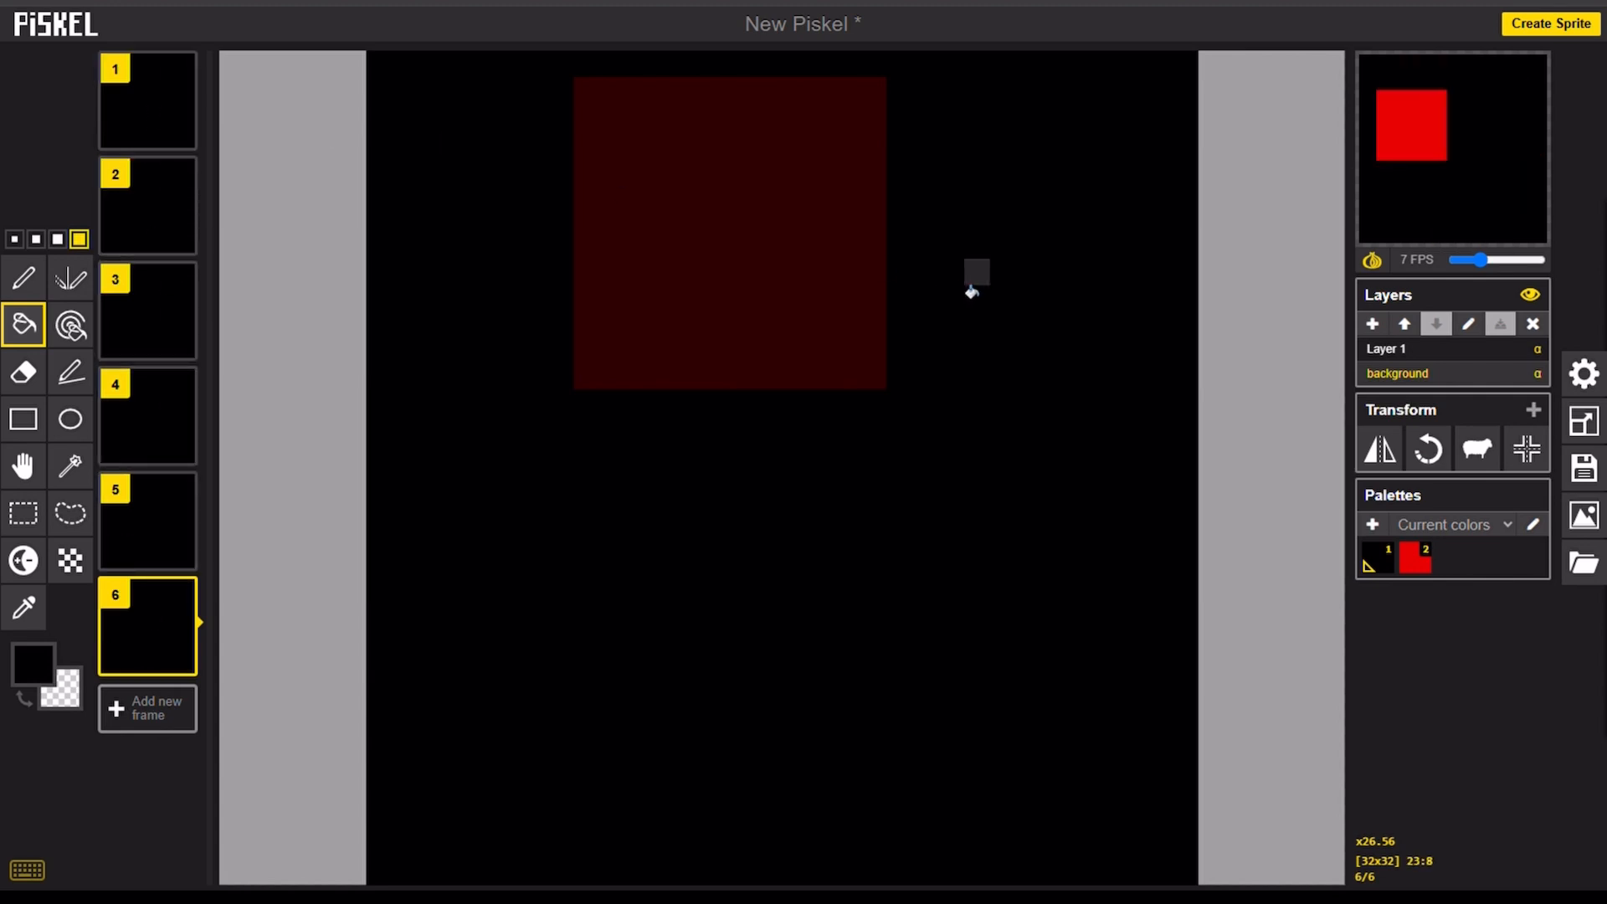
Set the animation preview speed to 16 FPS
{"action": "mouse_move", "coordinate": [1462, 127]}
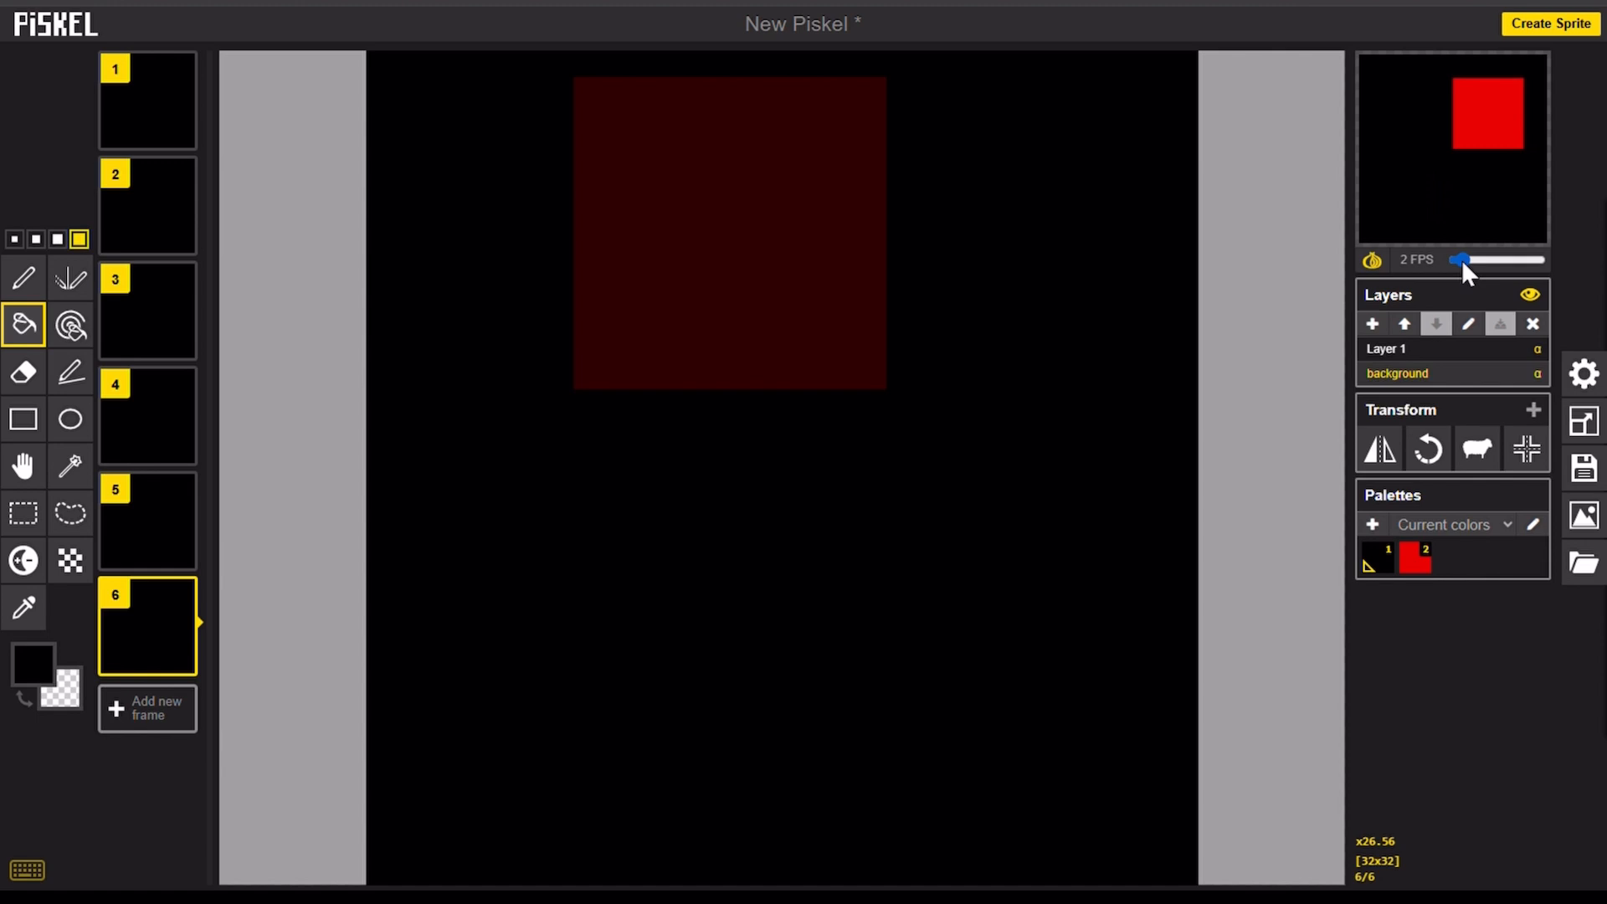
{"action": "left_click_drag", "start_coordinate": [1461, 260], "coordinate": [1513, 261]}
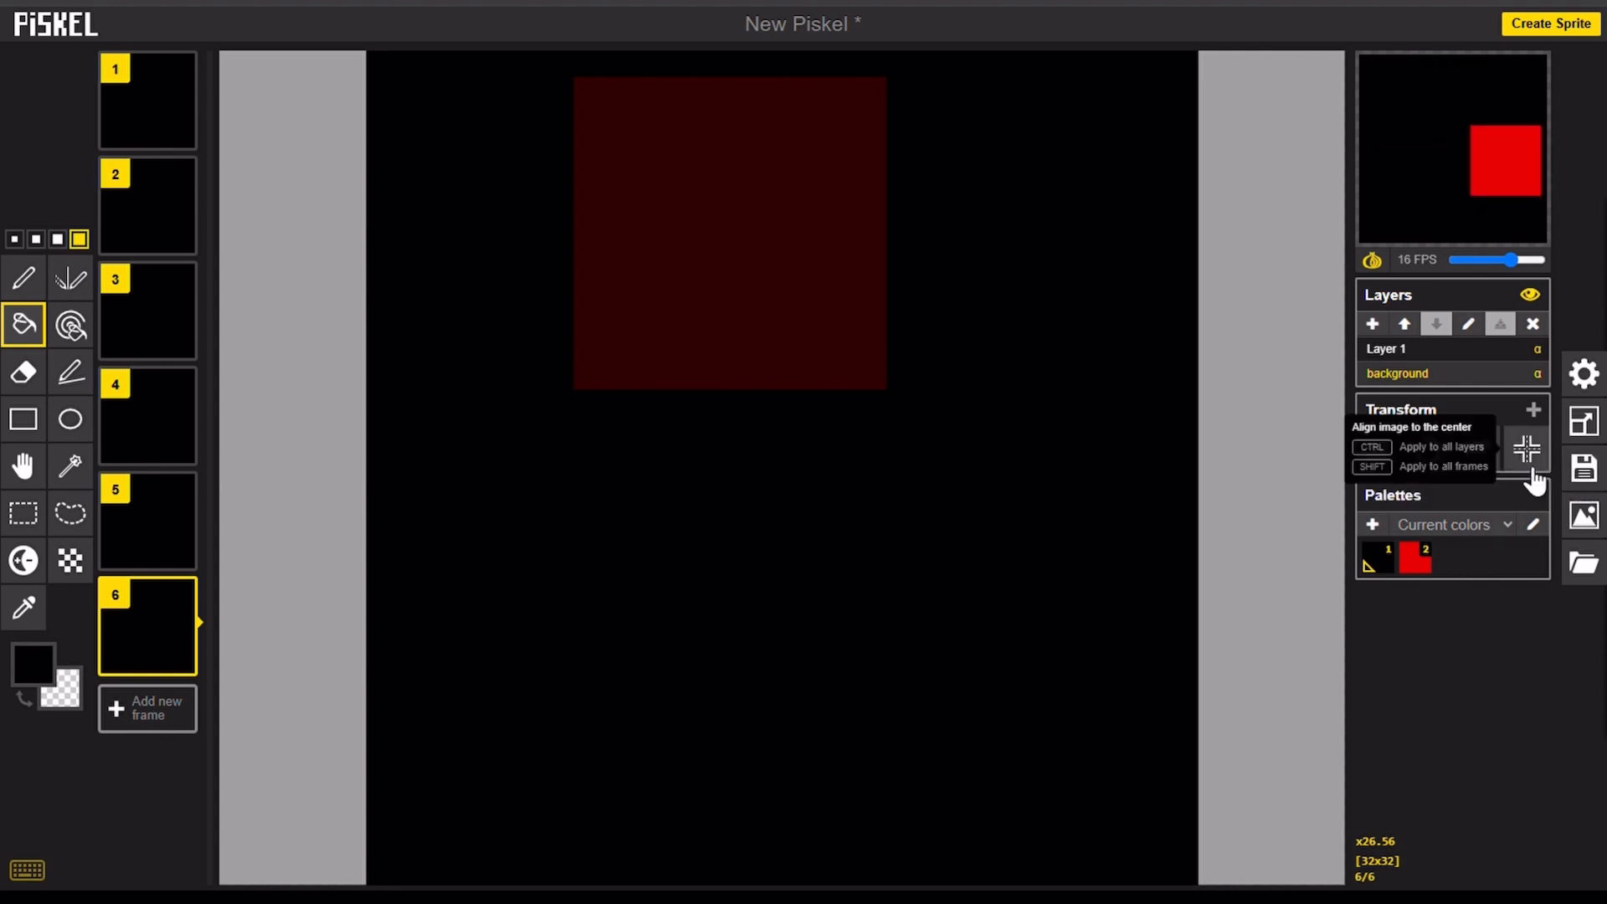
Export the sprite as an animated GIF at 19.0x scale, 608 x 608 resolution, download it and return to the sprite editor
{"action": "left_click", "coordinate": [1595, 527]}
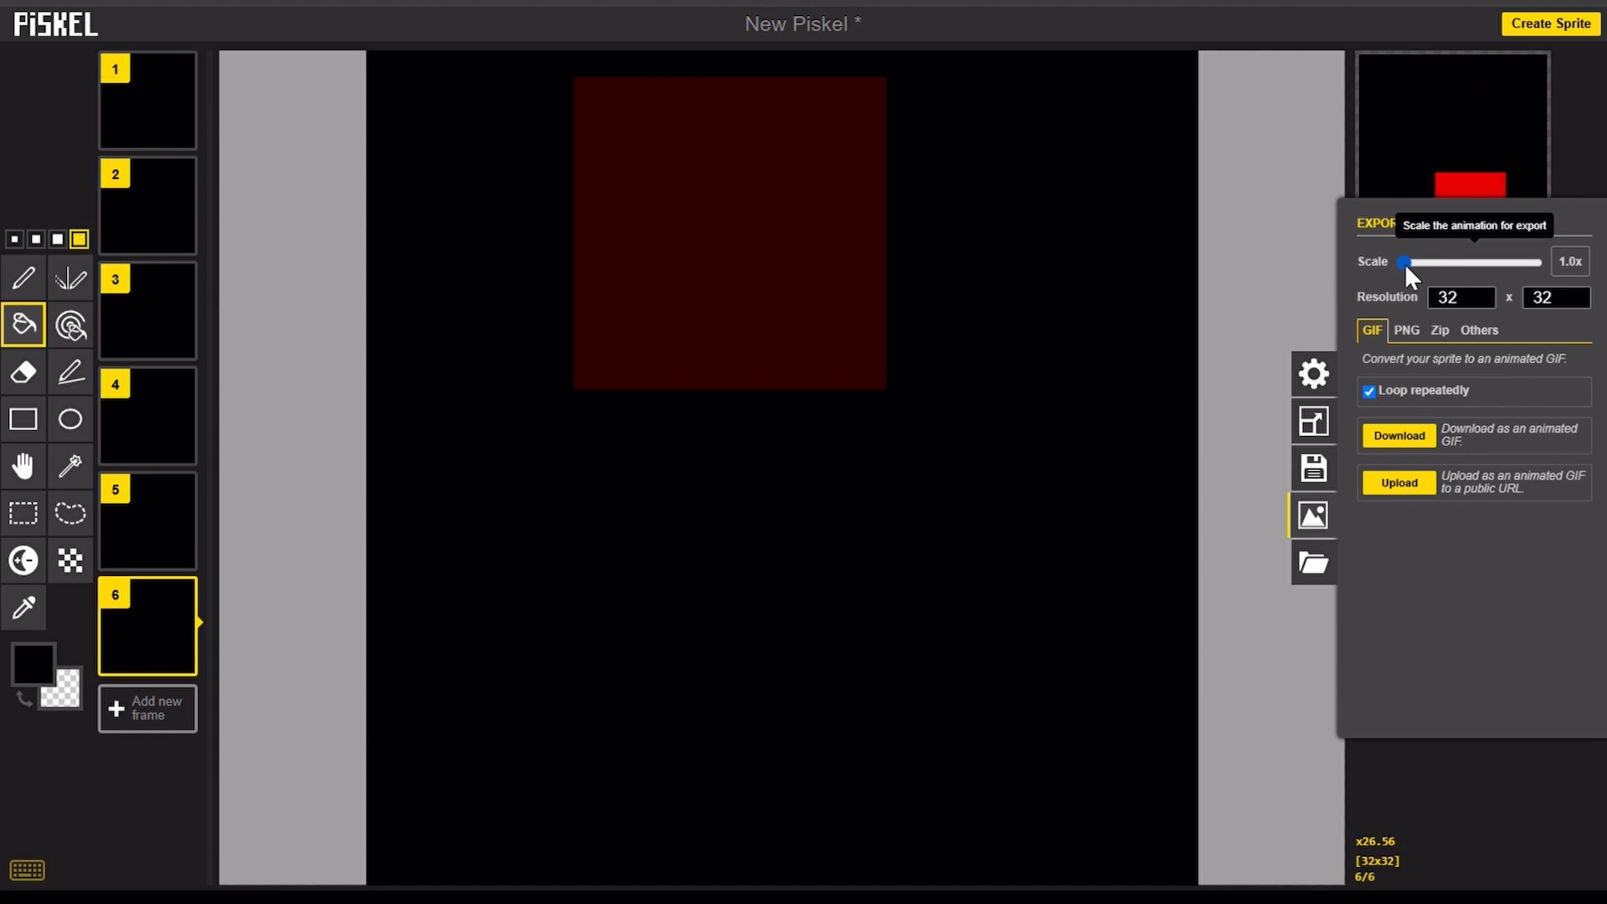
{"action": "left_click_drag", "start_coordinate": [1404, 263], "coordinate": [1478, 267]}
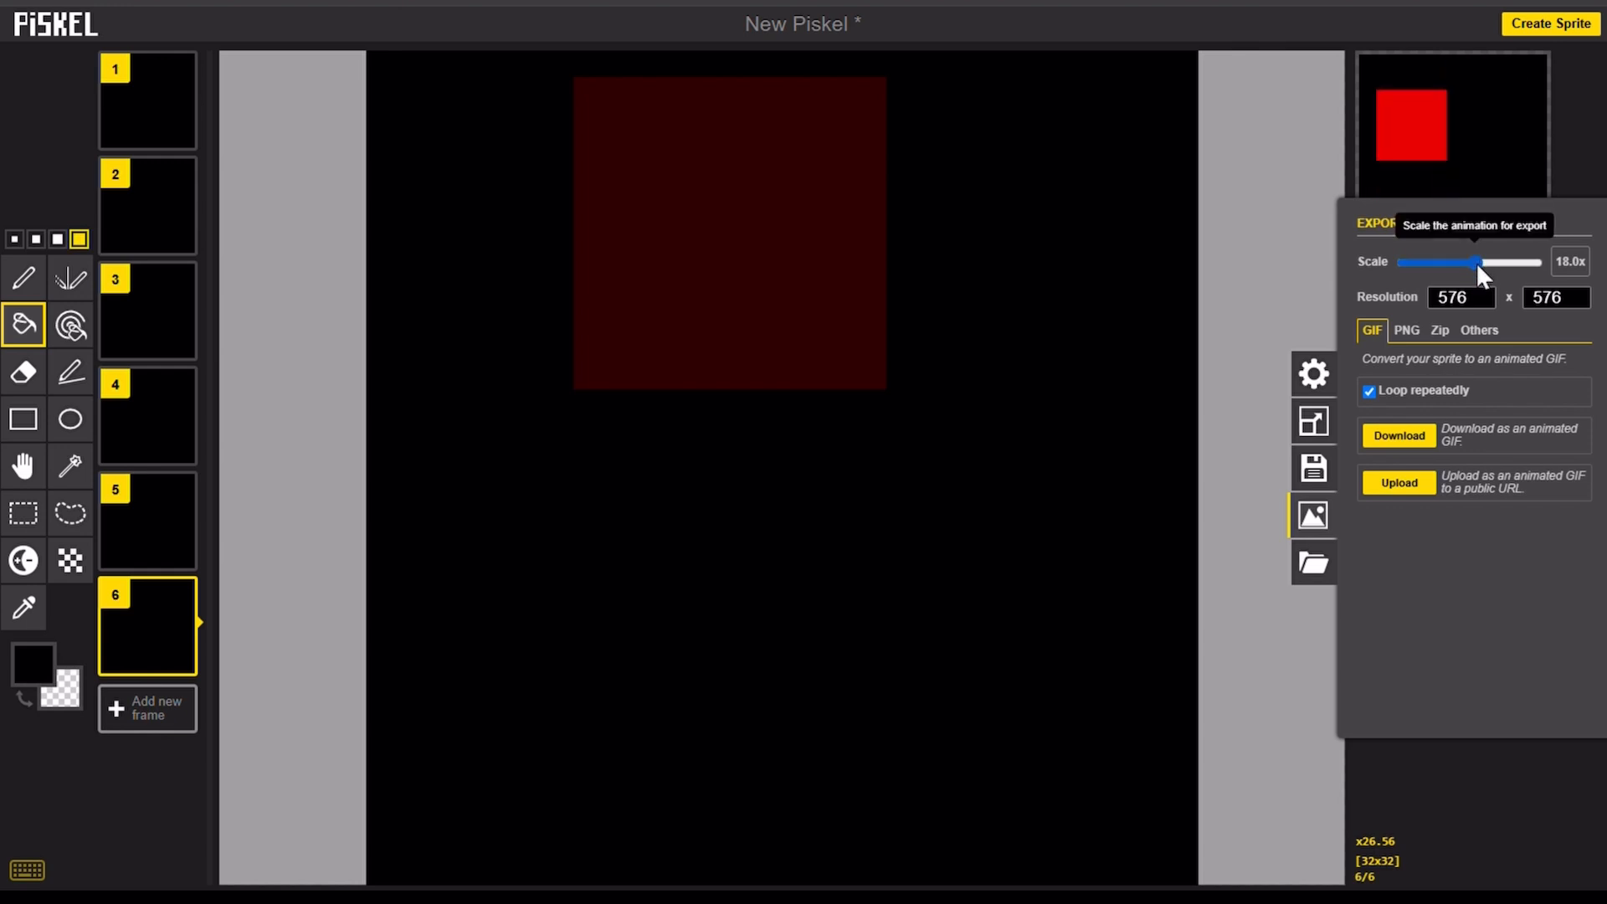
{"action": "left_click_drag", "start_coordinate": [1474, 263], "coordinate": [1399, 259]}
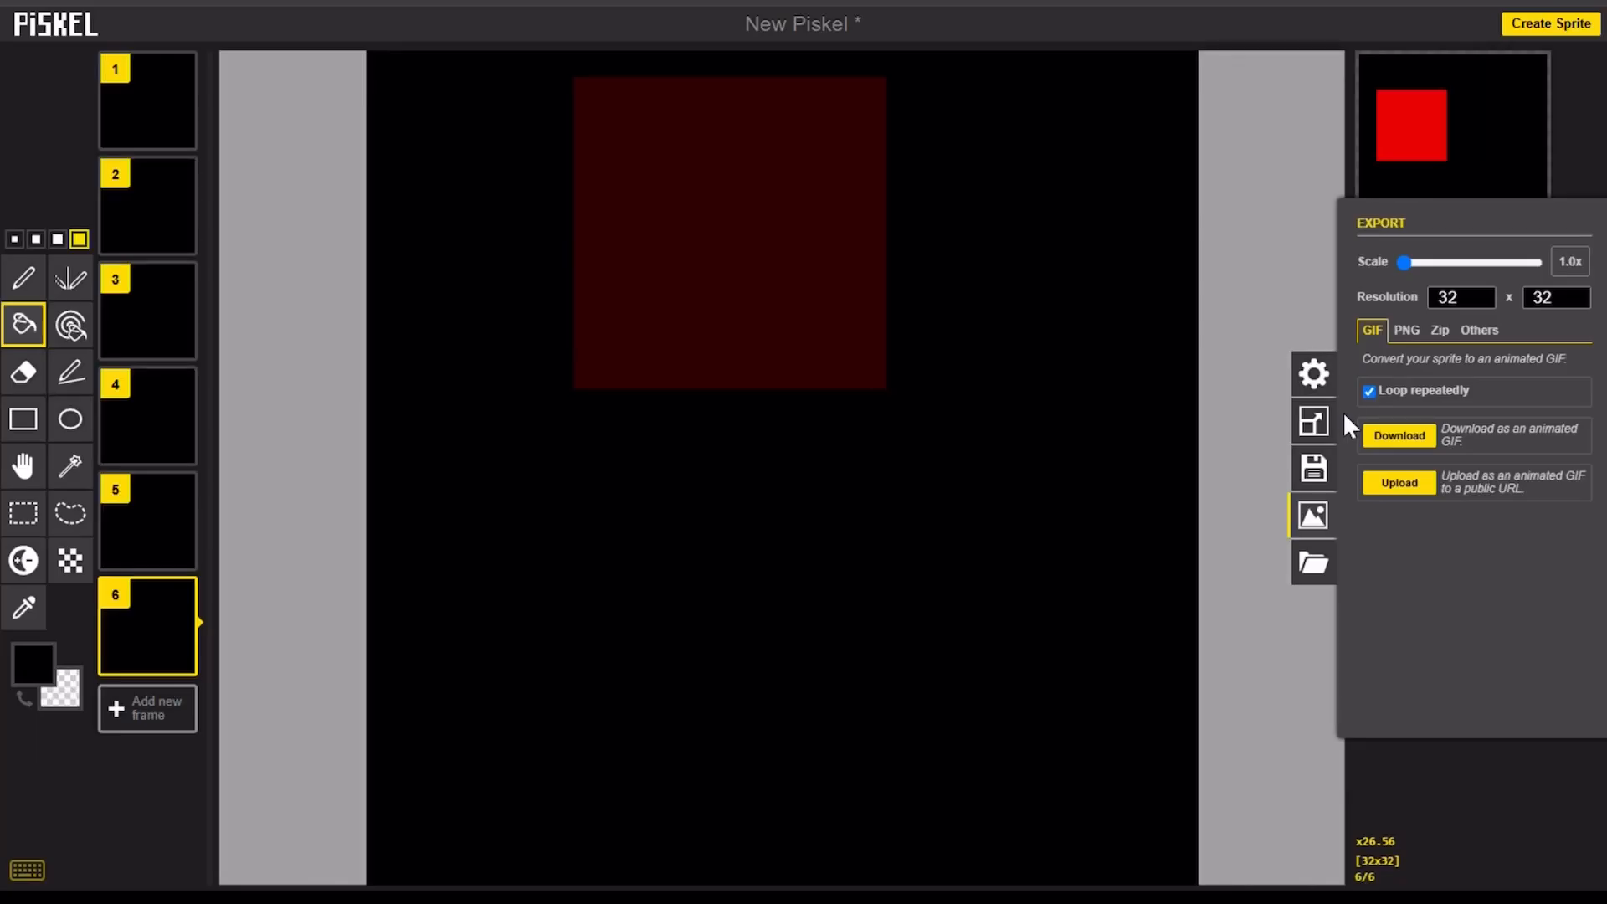
{"action": "left_click_drag", "start_coordinate": [1403, 261], "coordinate": [1478, 249]}
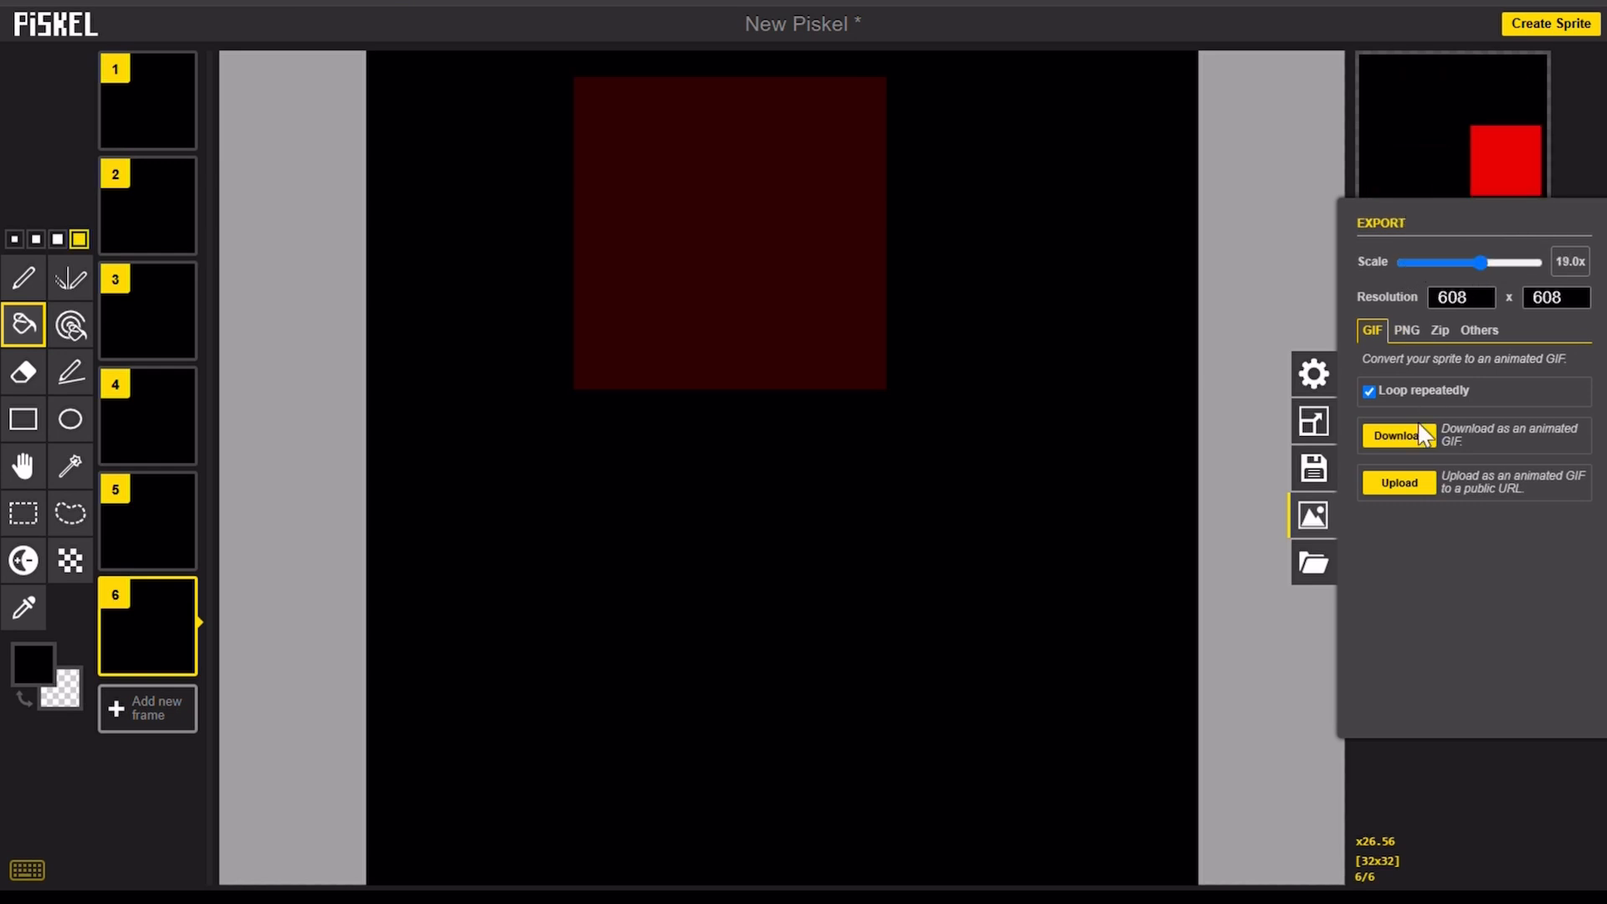
{"action": "left_click", "coordinate": [1406, 445]}
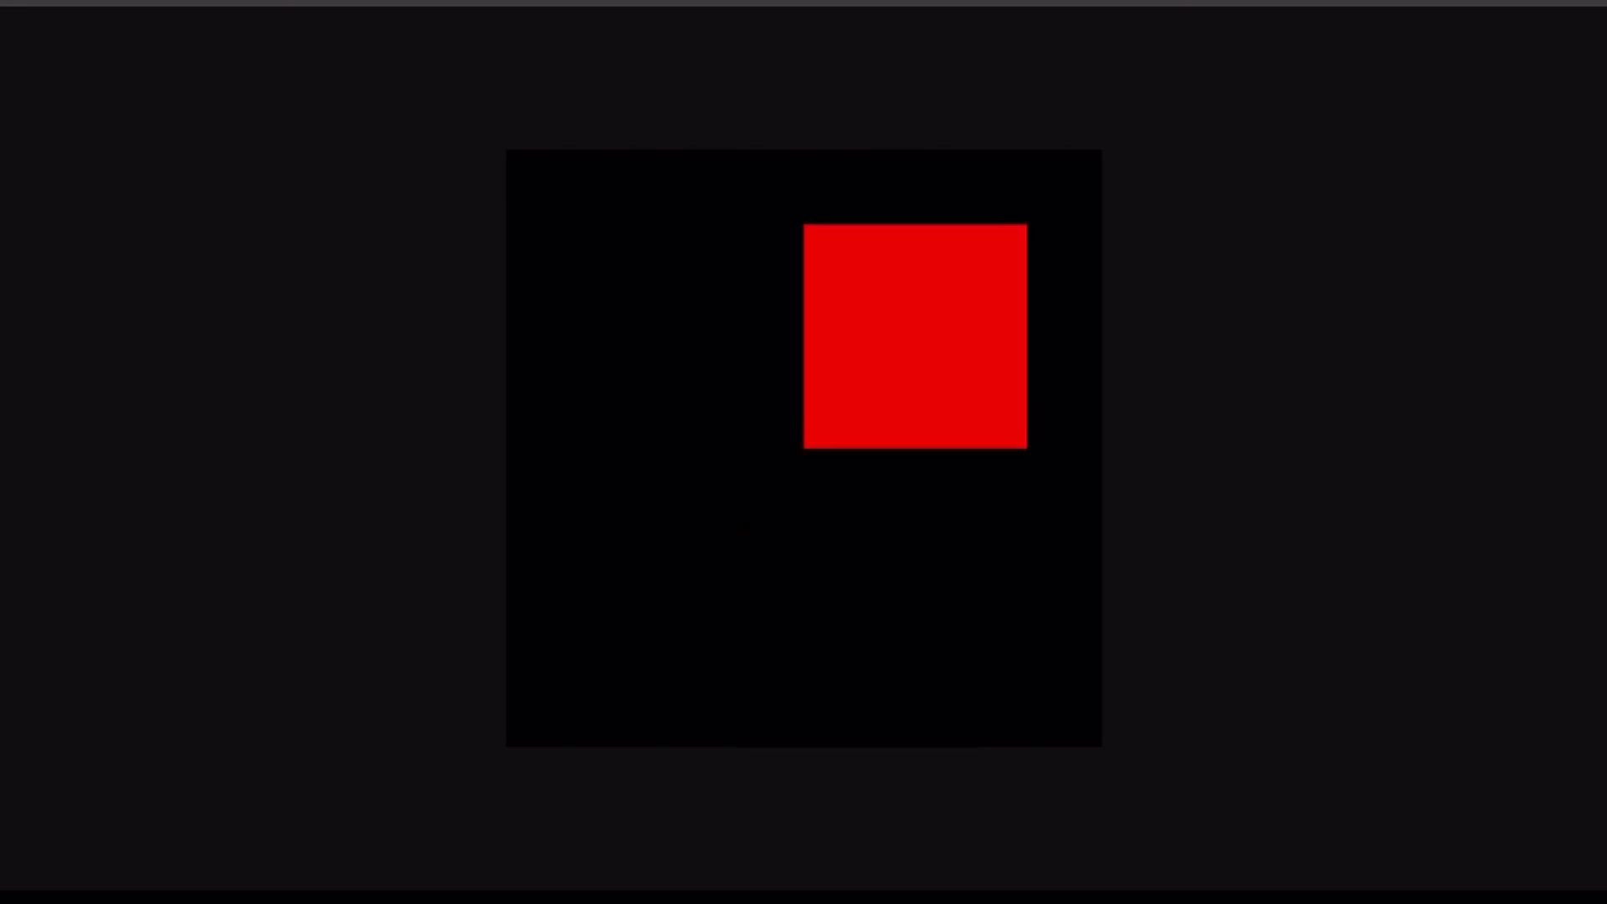
{"action": "key", "text": "ctrl+Tab"}
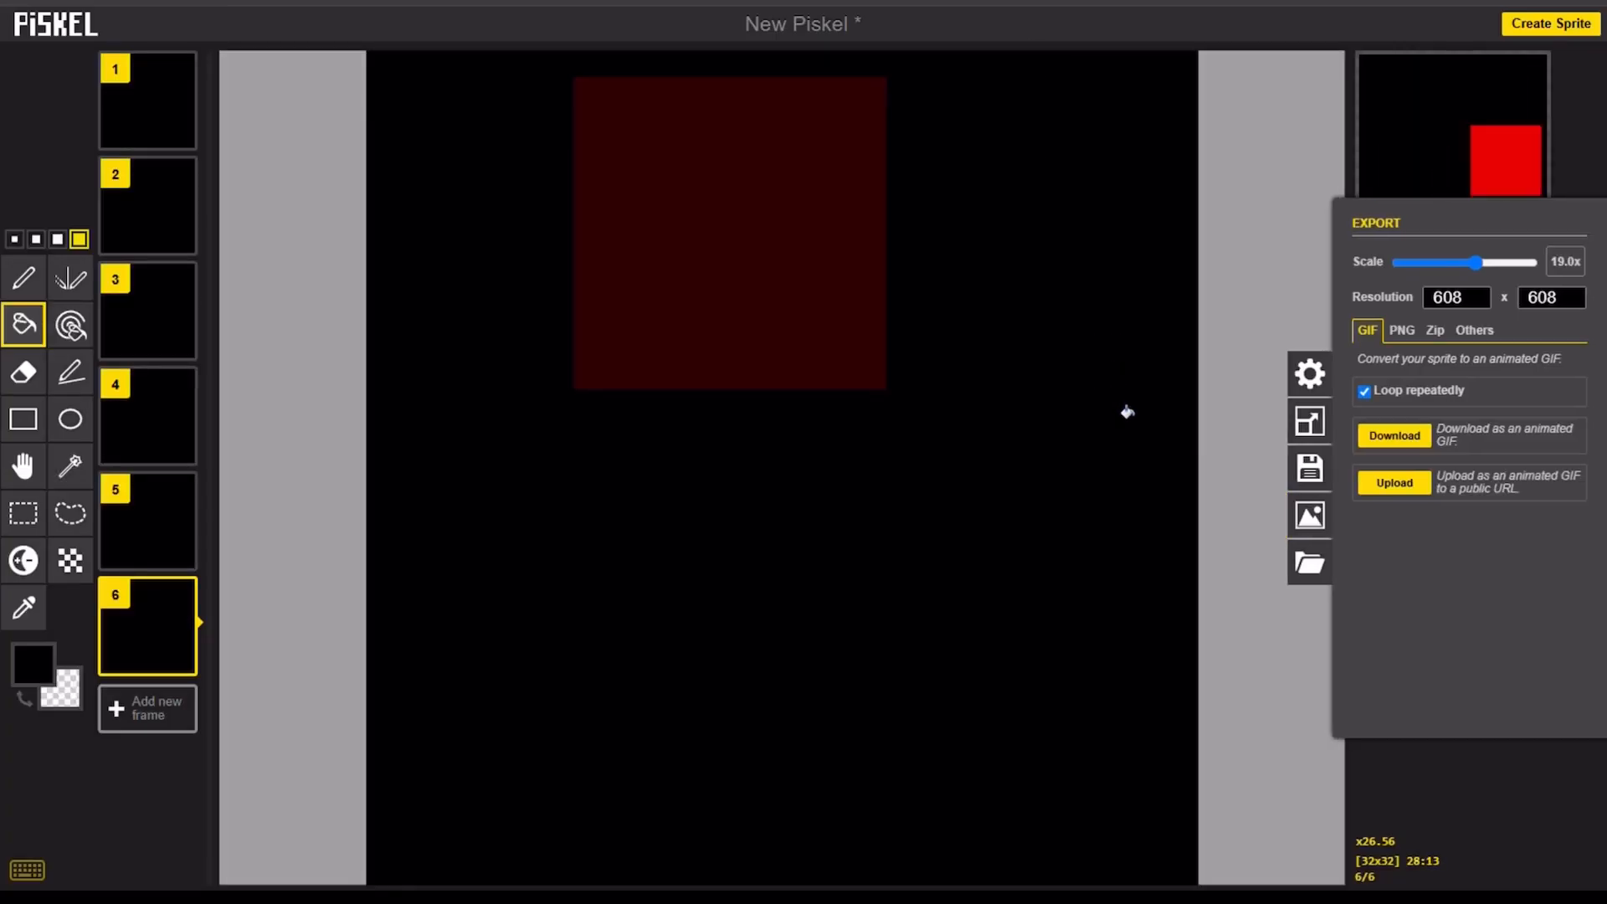
{"action": "left_click", "coordinate": [1126, 412]}
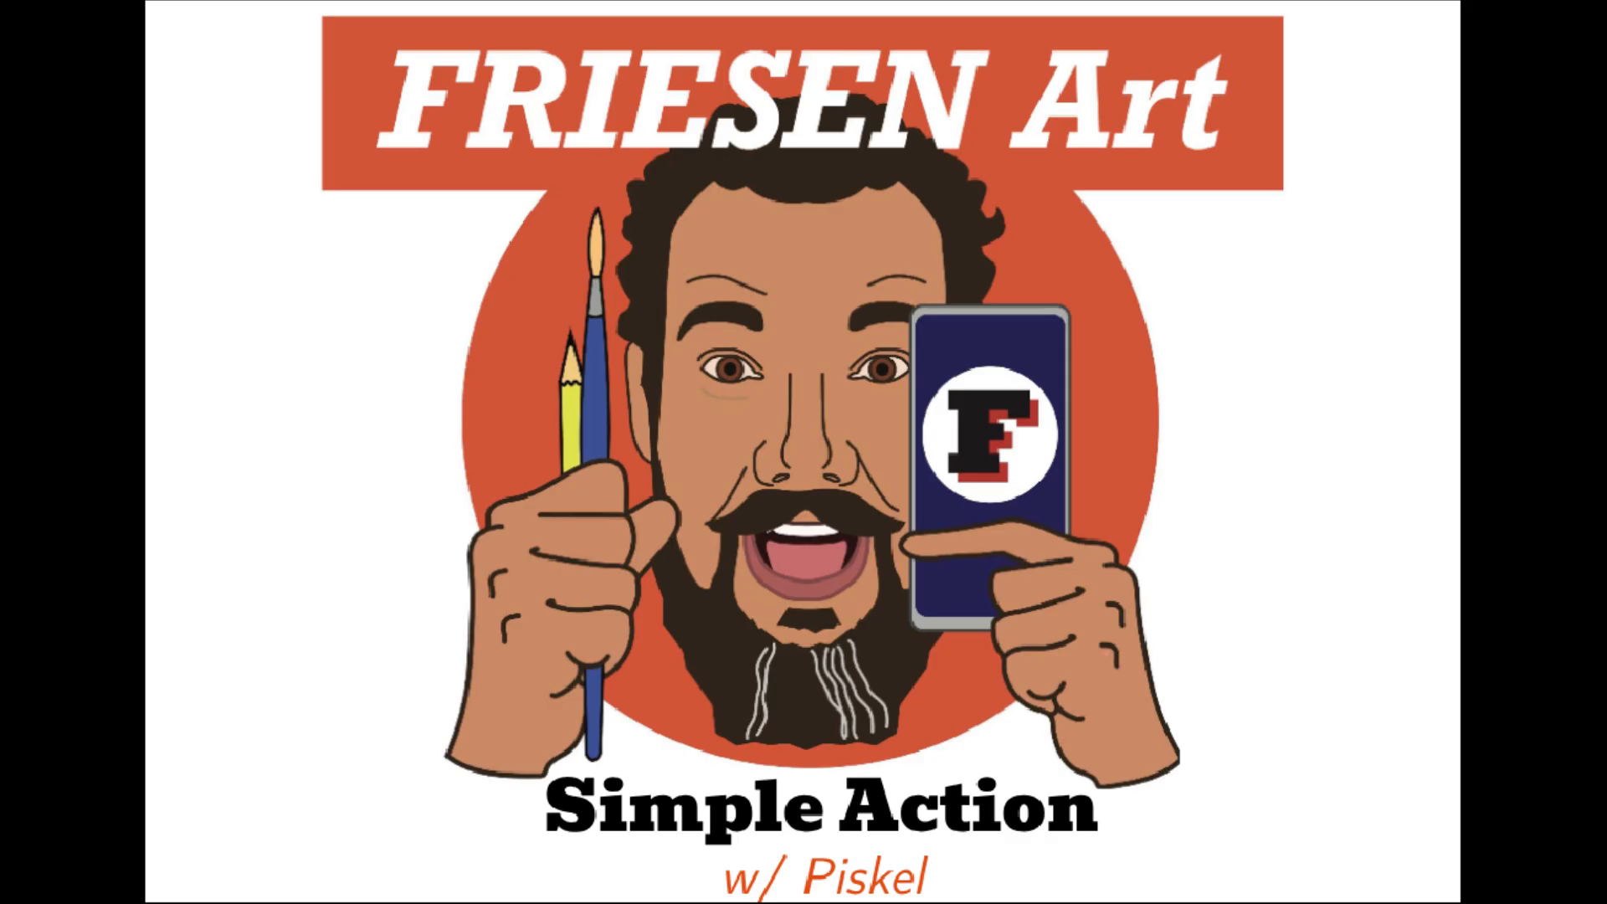